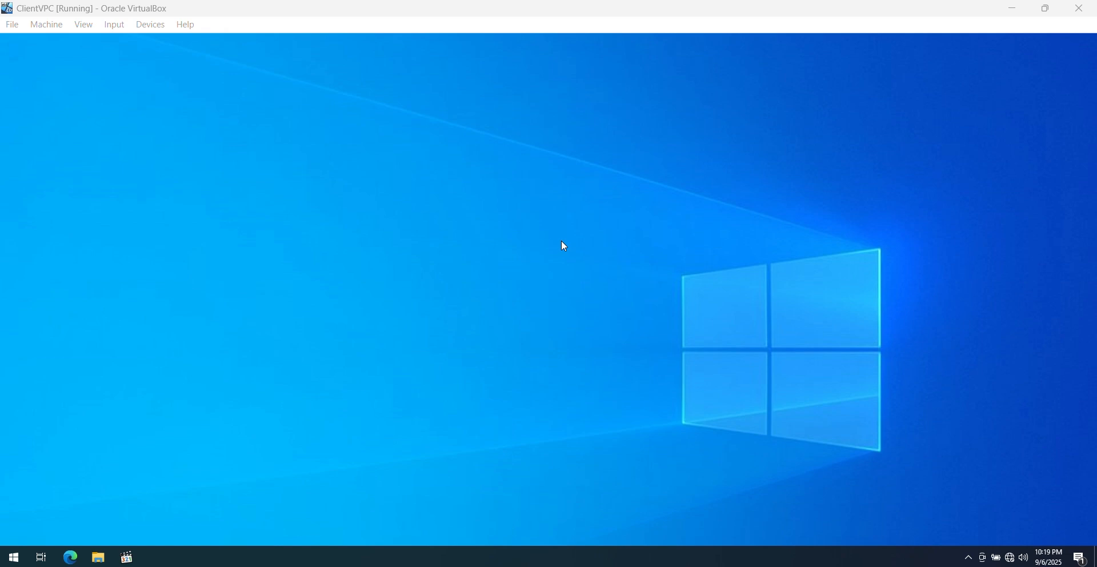
Step: Open the Services console by running services.msc
key("super+r")
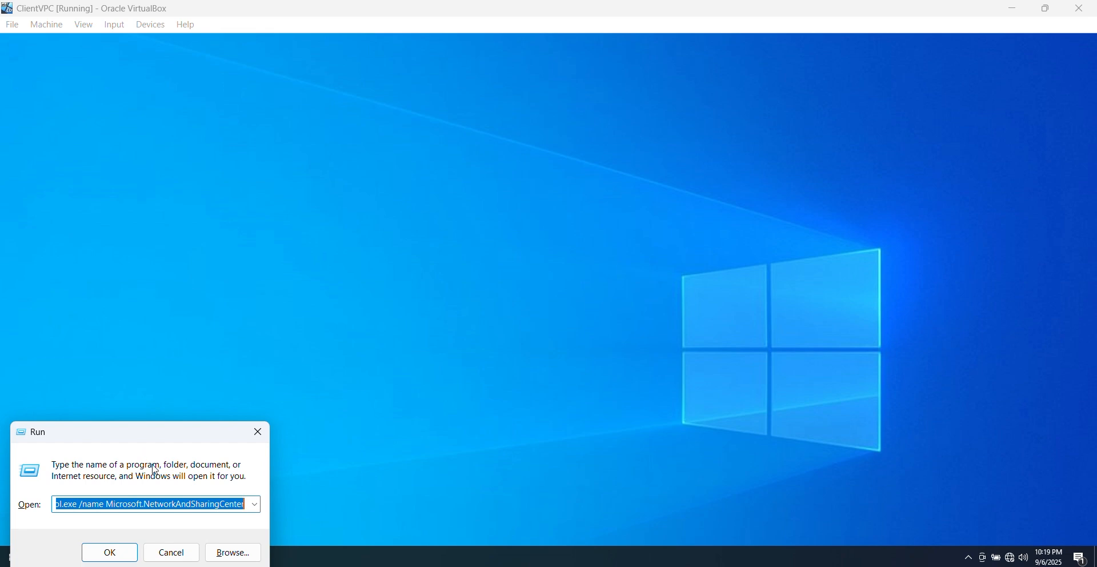
key("BackSpace")
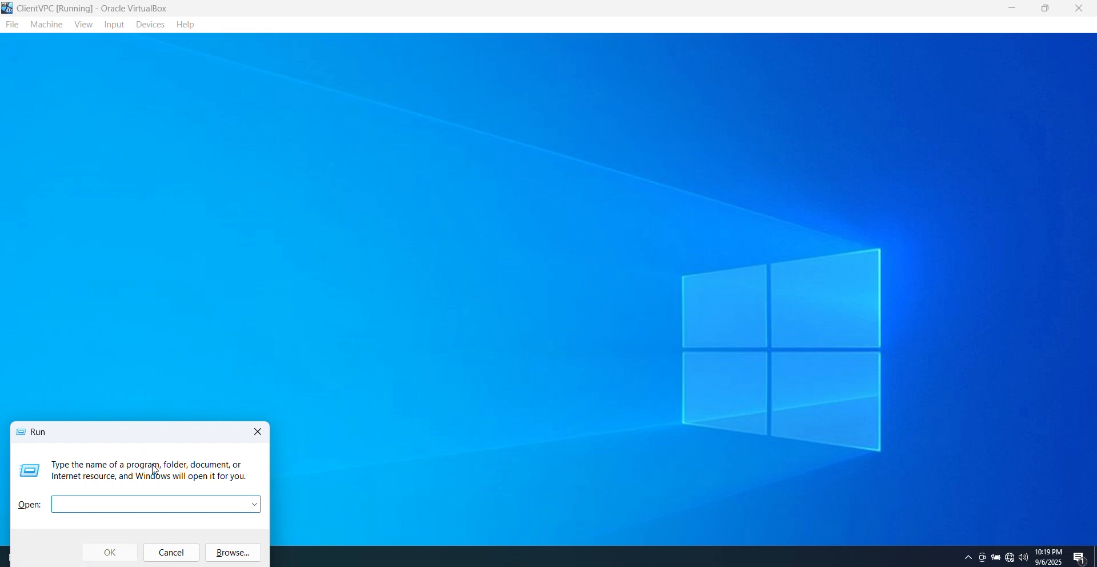
type("services.msc")
left_click_drag(105, 433, 107, 400)
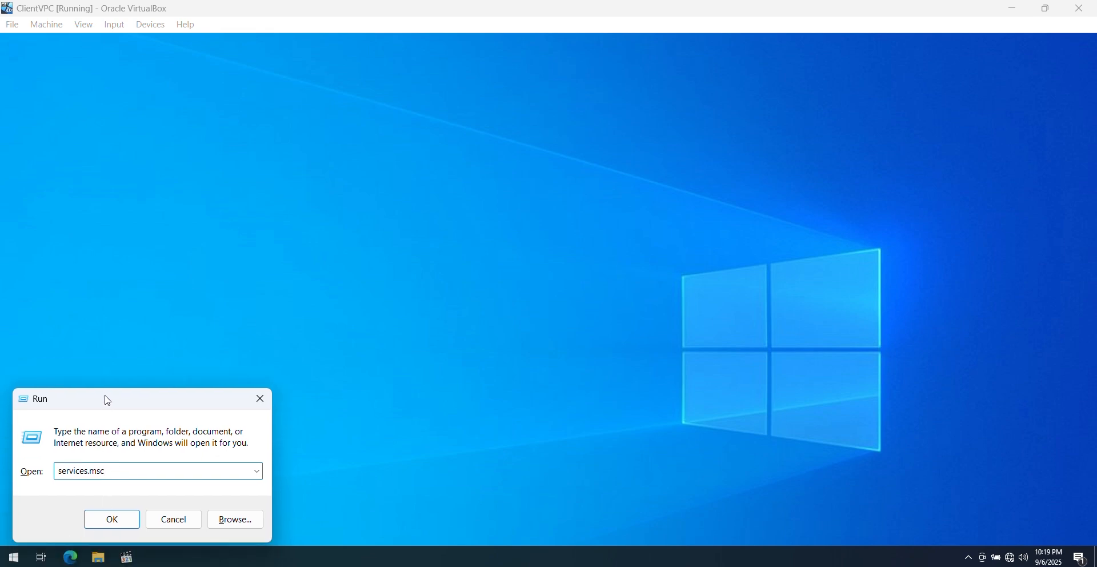
left_click(117, 523)
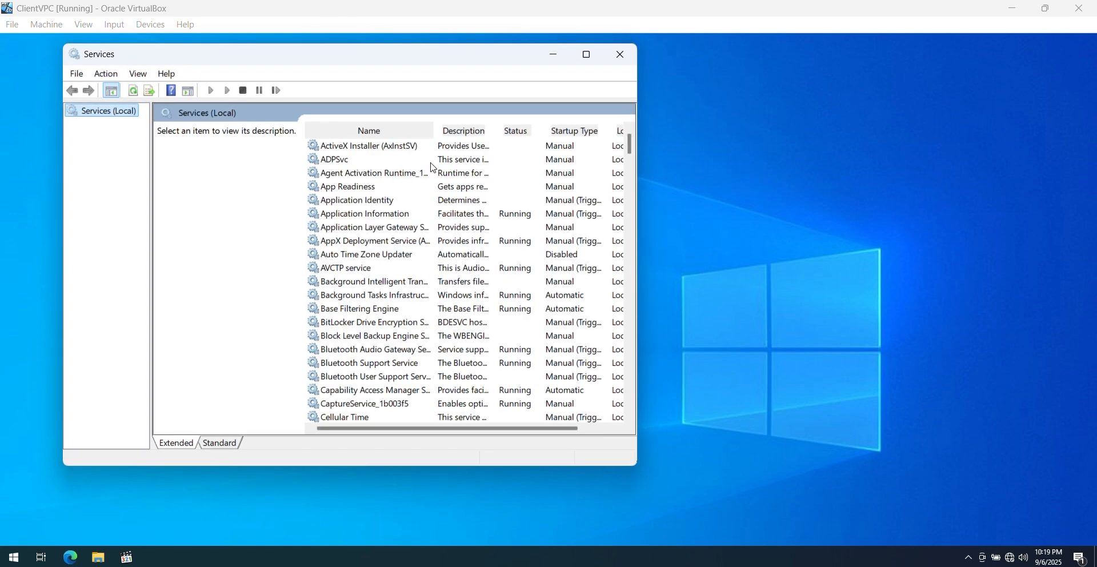
Step: Set the UPnP Device Host service's startup type to Automatic, start the service and close its properties
left_click(384, 148)
key("u")
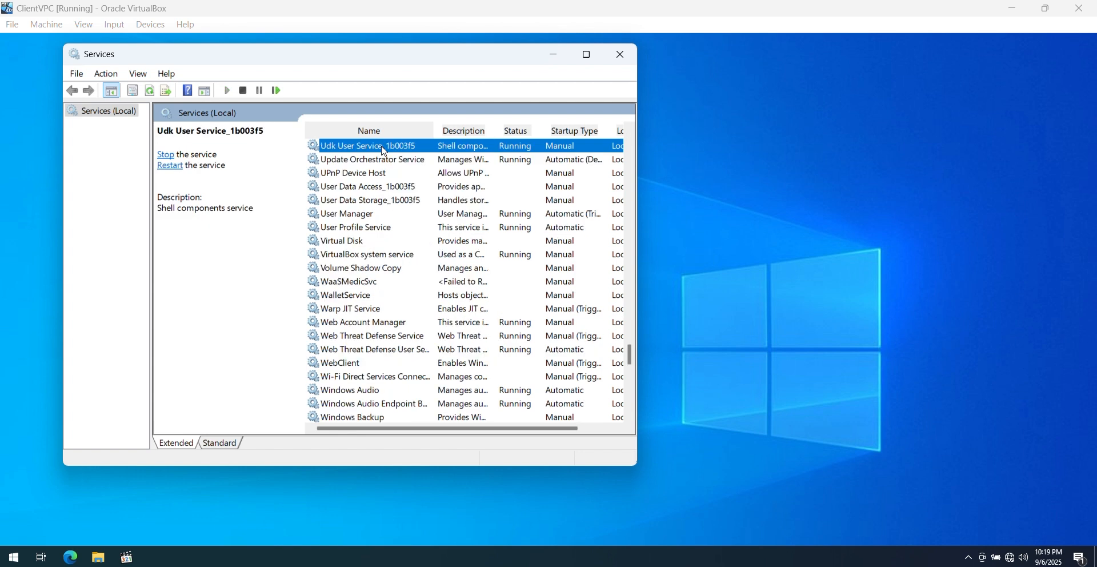
left_click(367, 175)
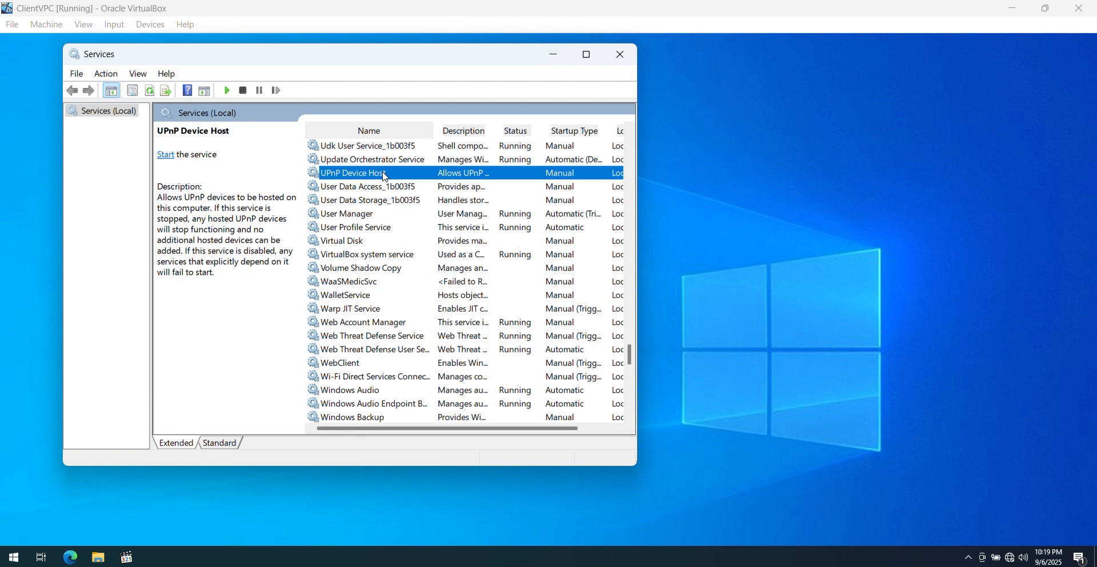
double_click(434, 174)
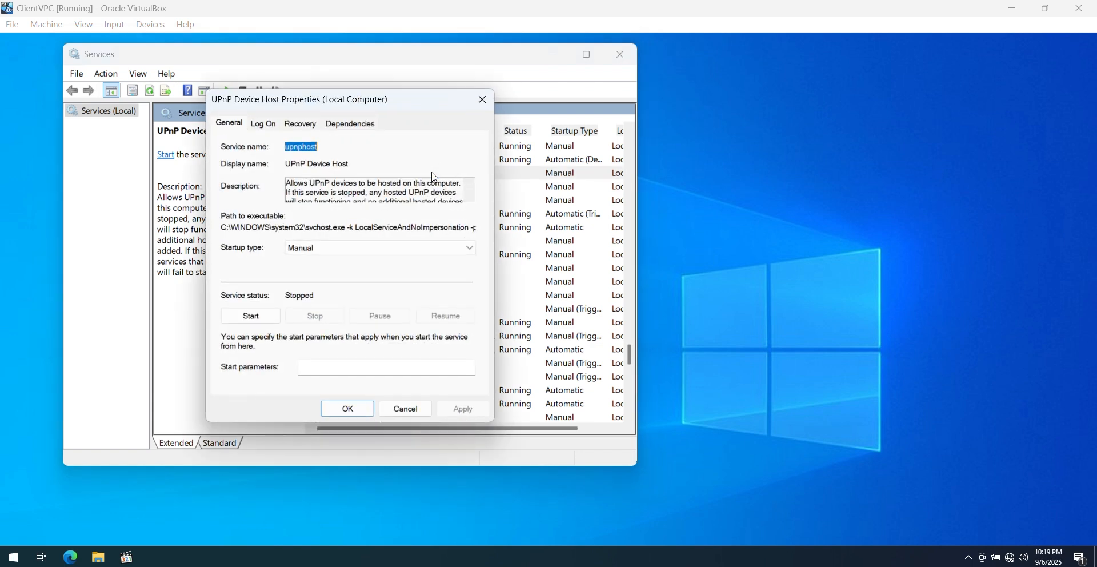
left_click(326, 251)
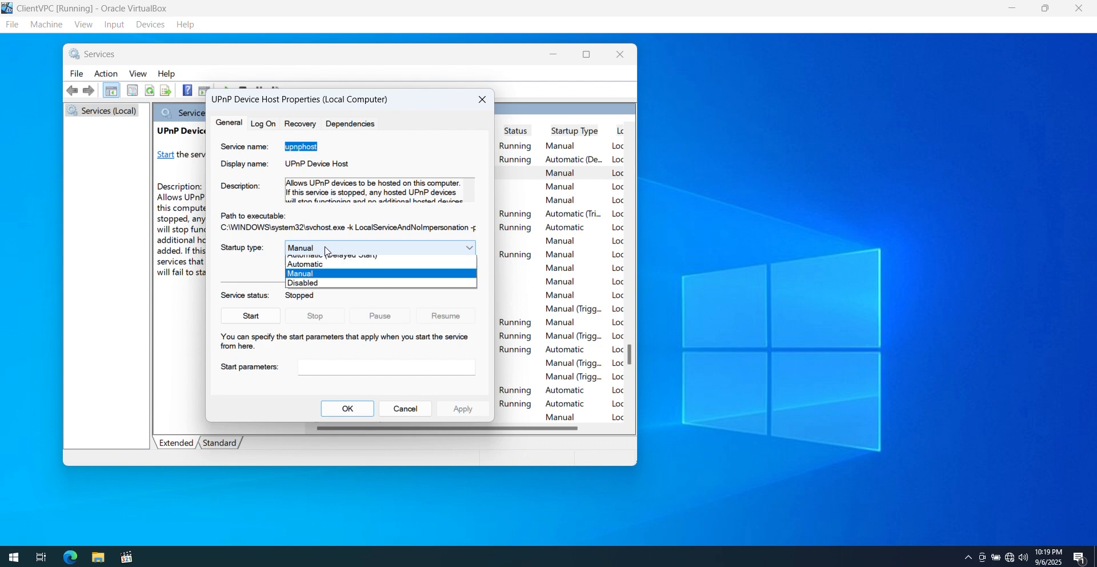
left_click(326, 271)
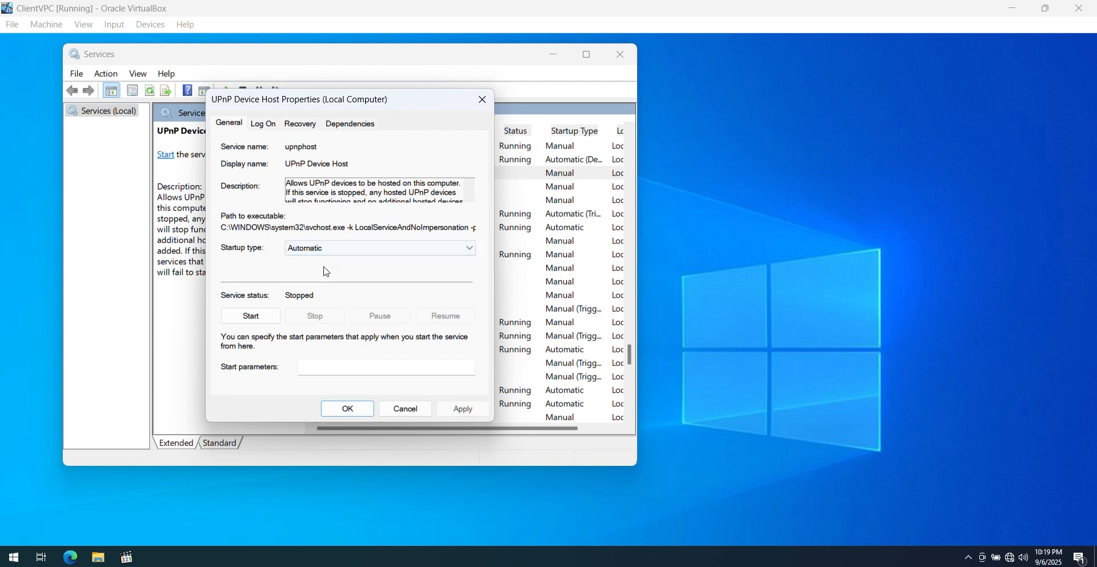
left_click(460, 409)
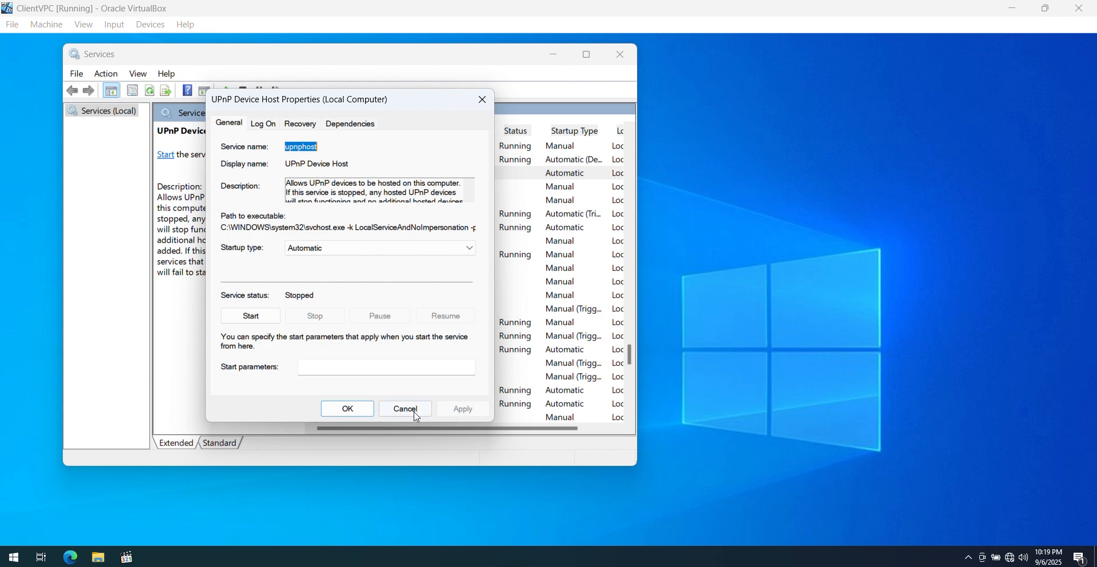
left_click(251, 316)
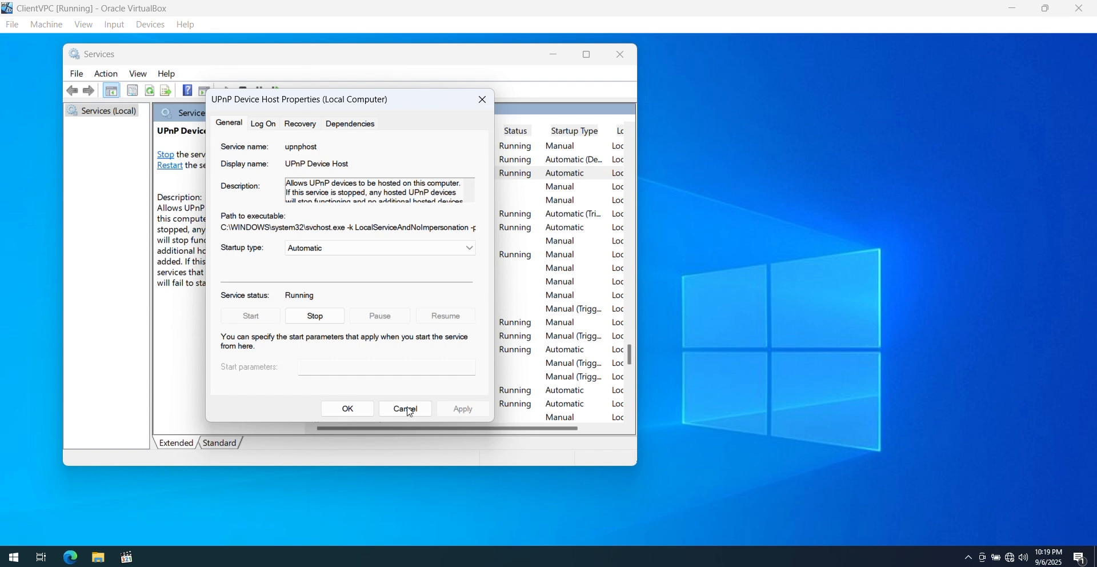
left_click(369, 411)
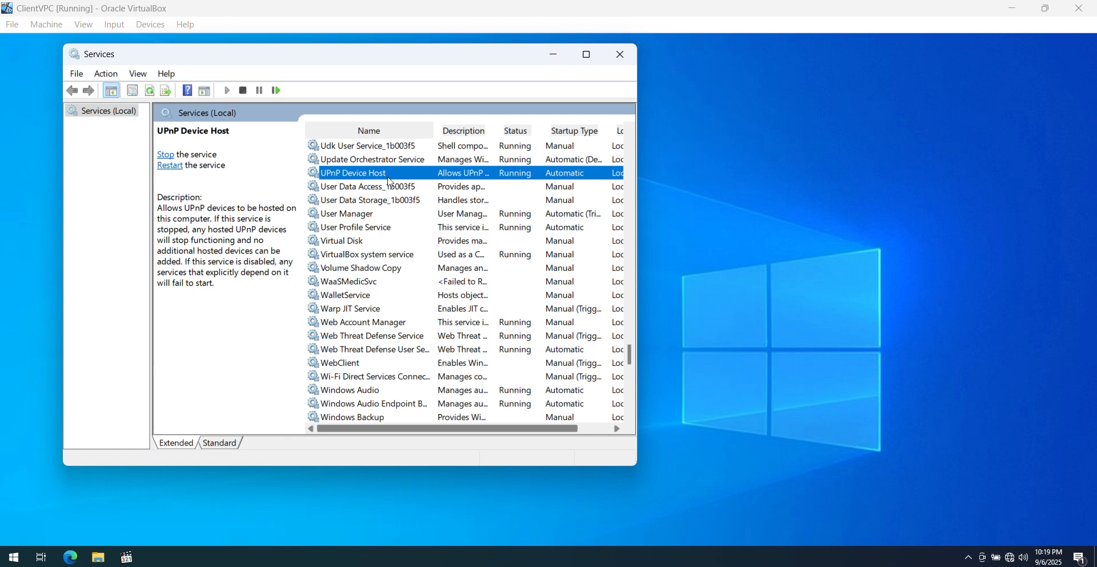
Step: Set the SSDP Discovery service's startup type to Automatic and save the change
key("s")
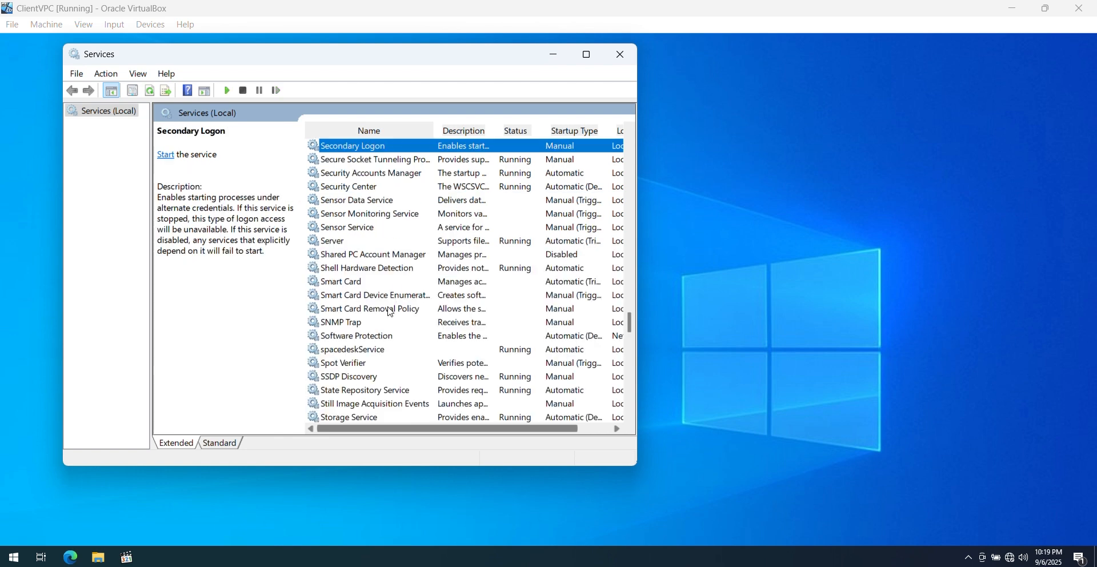
left_click(365, 379)
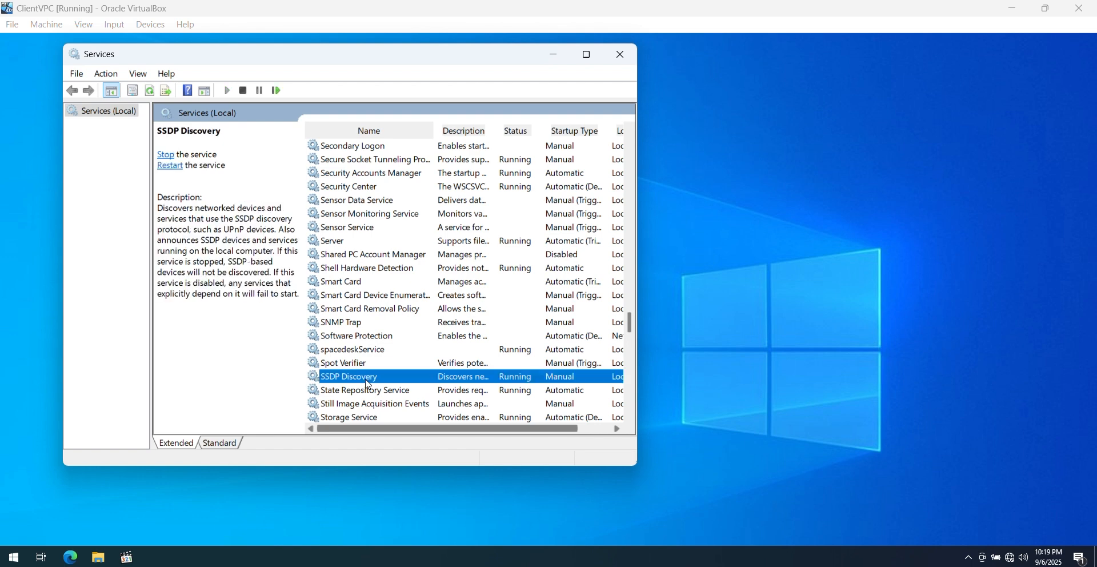
scroll(367, 381, "down", 4)
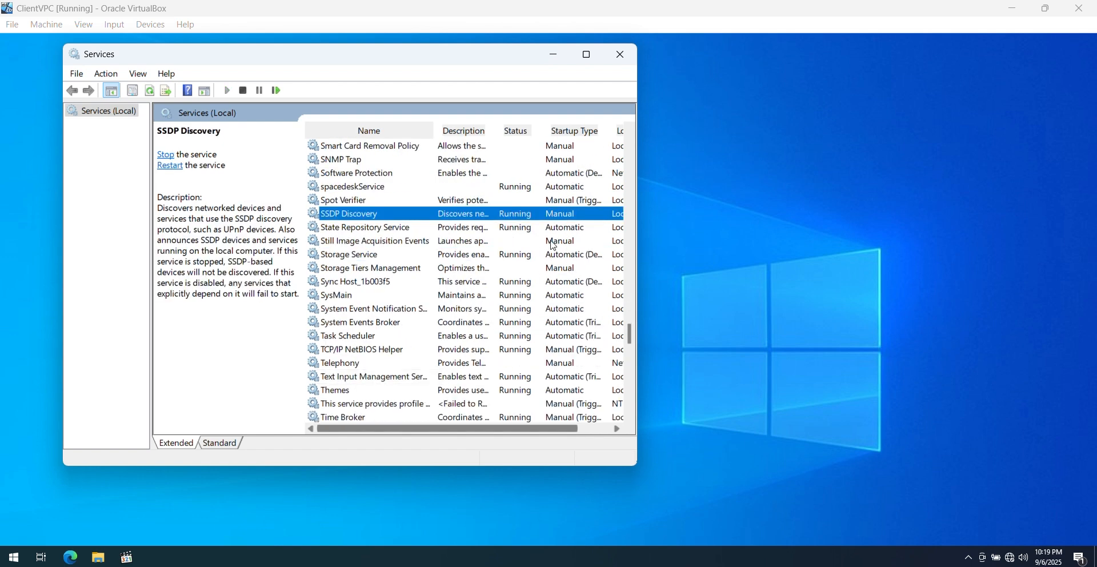
double_click(524, 216)
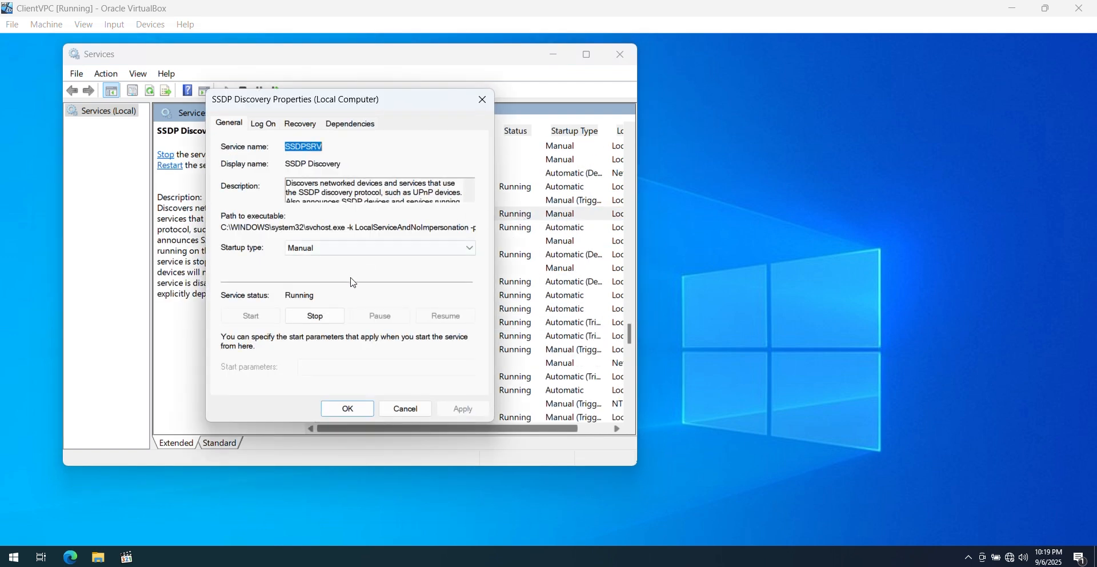
left_click(306, 250)
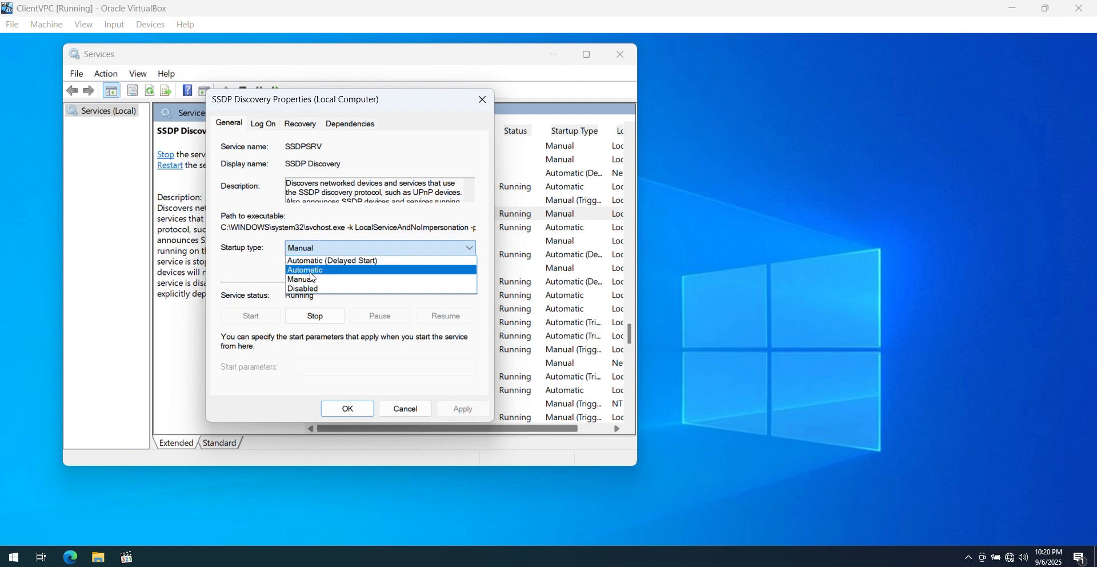
left_click(313, 271)
left_click(454, 409)
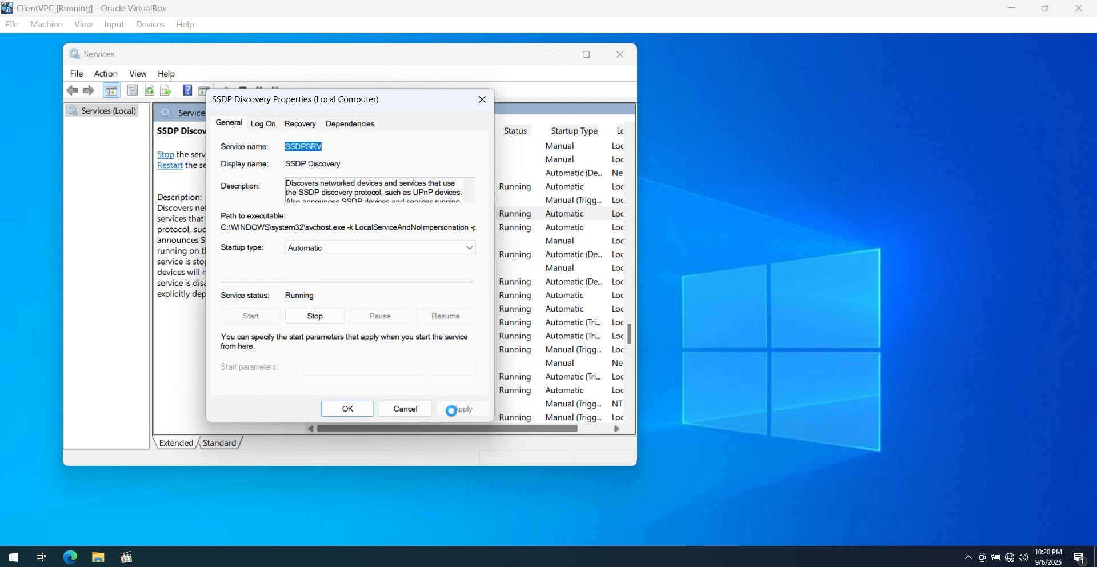
left_click(351, 412)
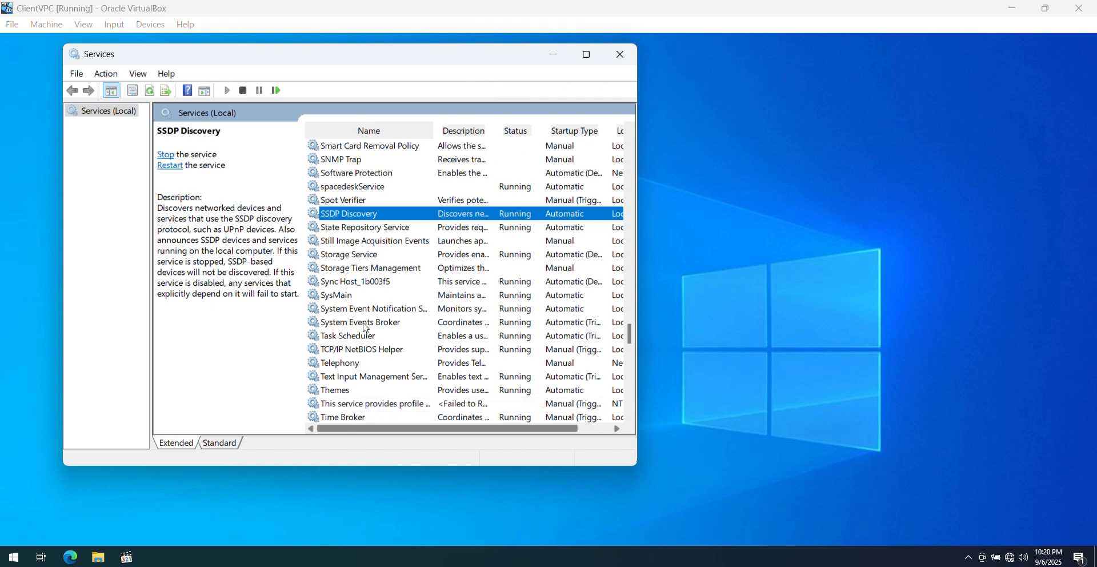
key("f")
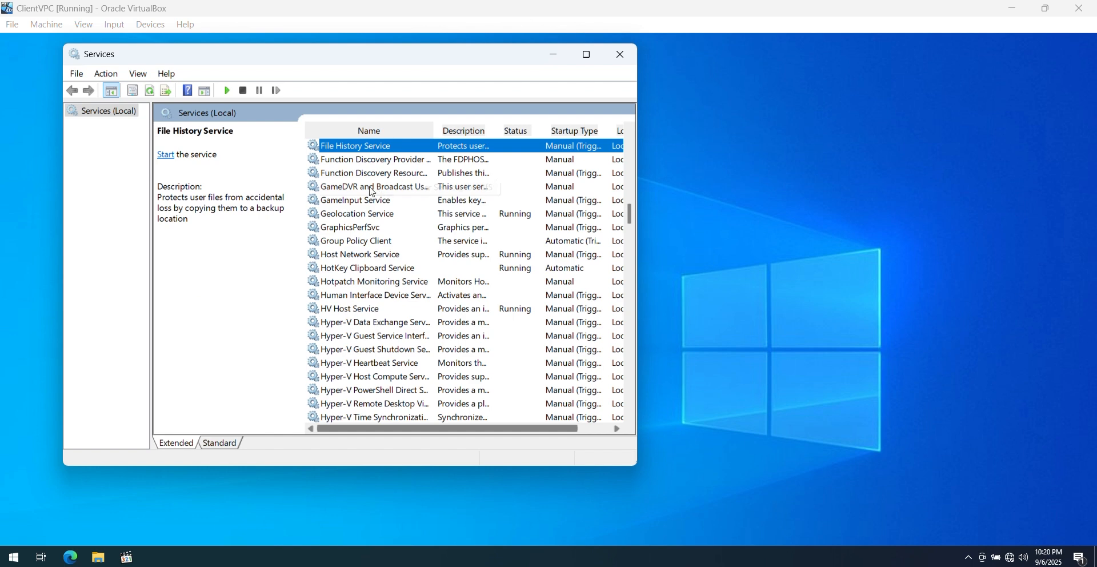
left_click(360, 161)
left_click(360, 171)
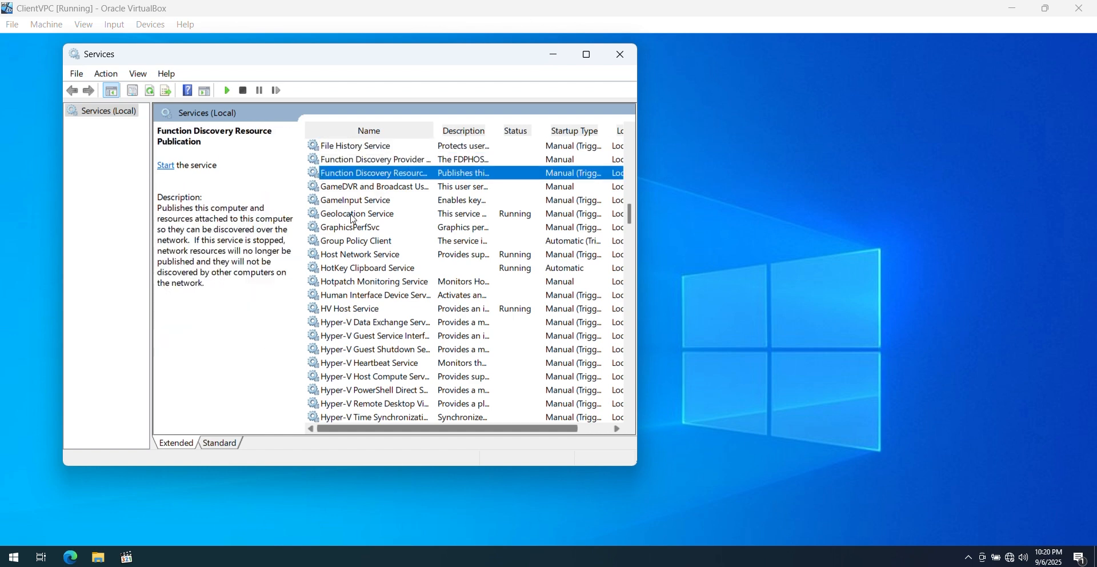
double_click(351, 160)
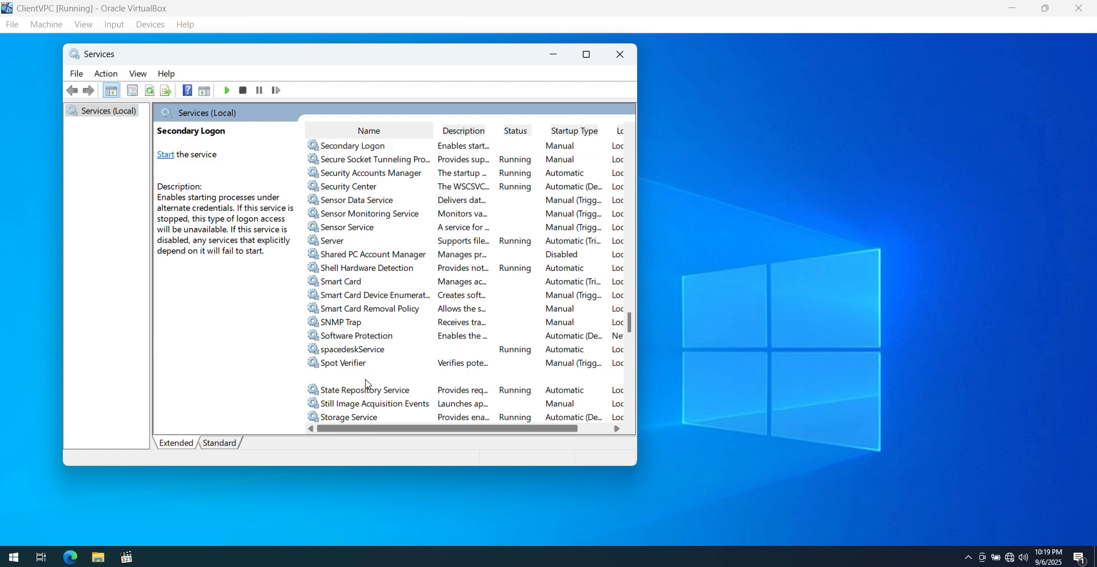
Step: Apply Automatic as the startup type in the SSDP Discovery service's properties and close them
left_click(360, 375)
scroll(369, 385, "down", 1)
scroll(368, 385, "down", 3)
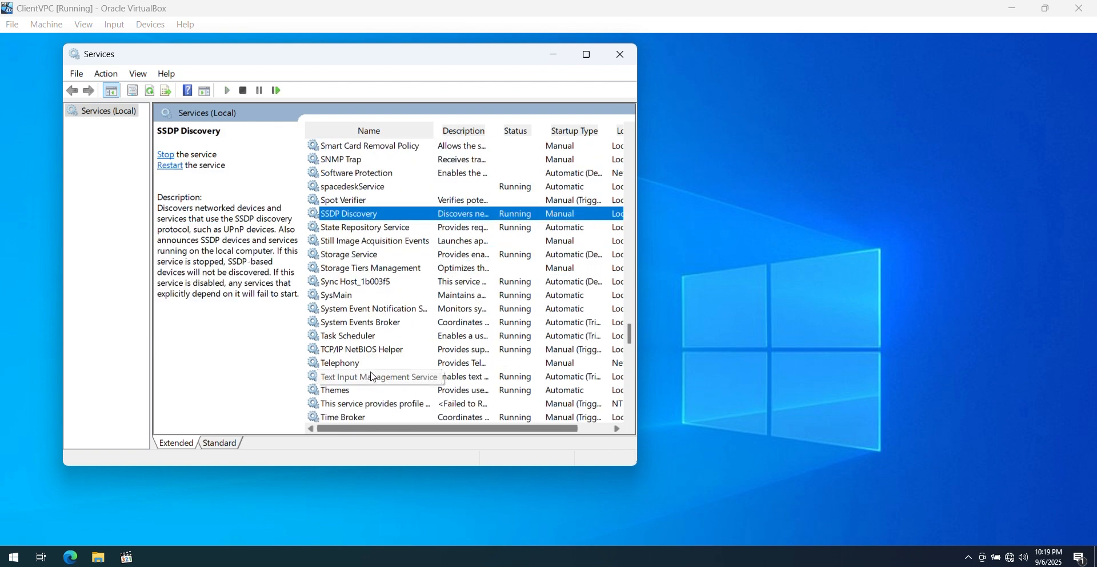
double_click(523, 217)
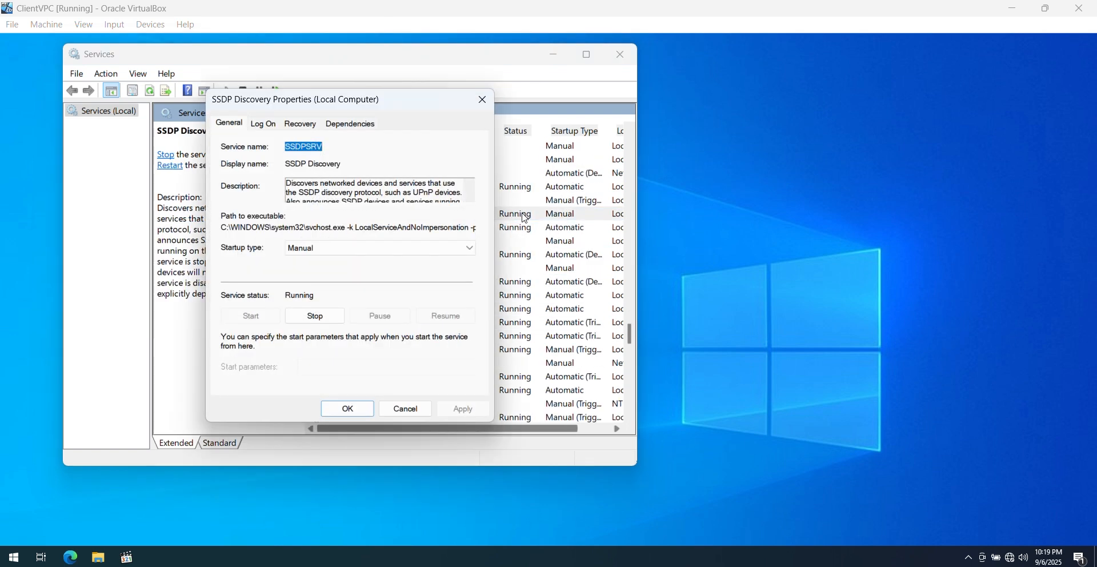
left_click(315, 248)
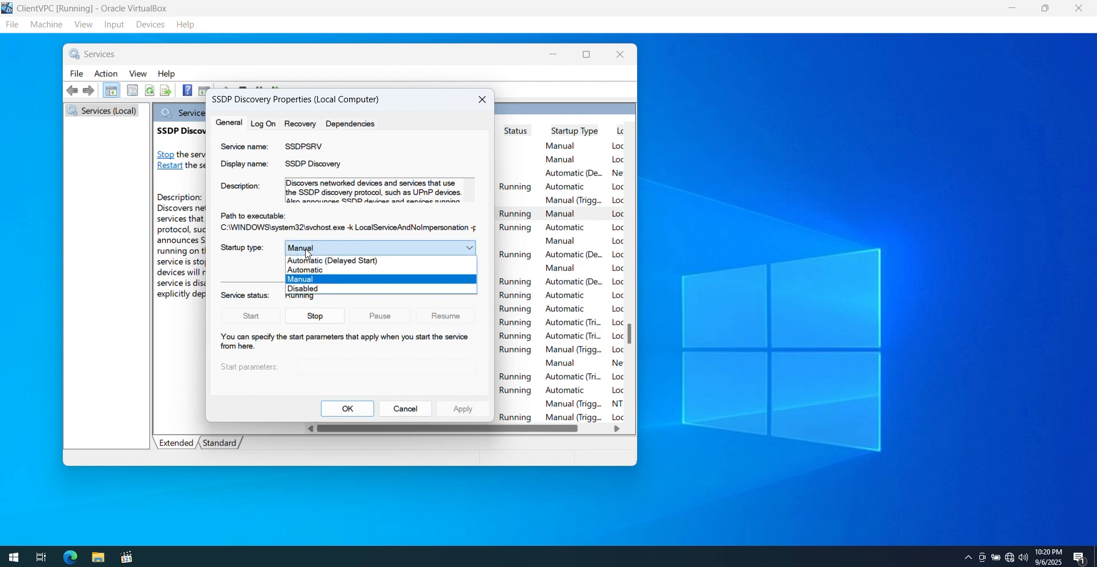
left_click(314, 274)
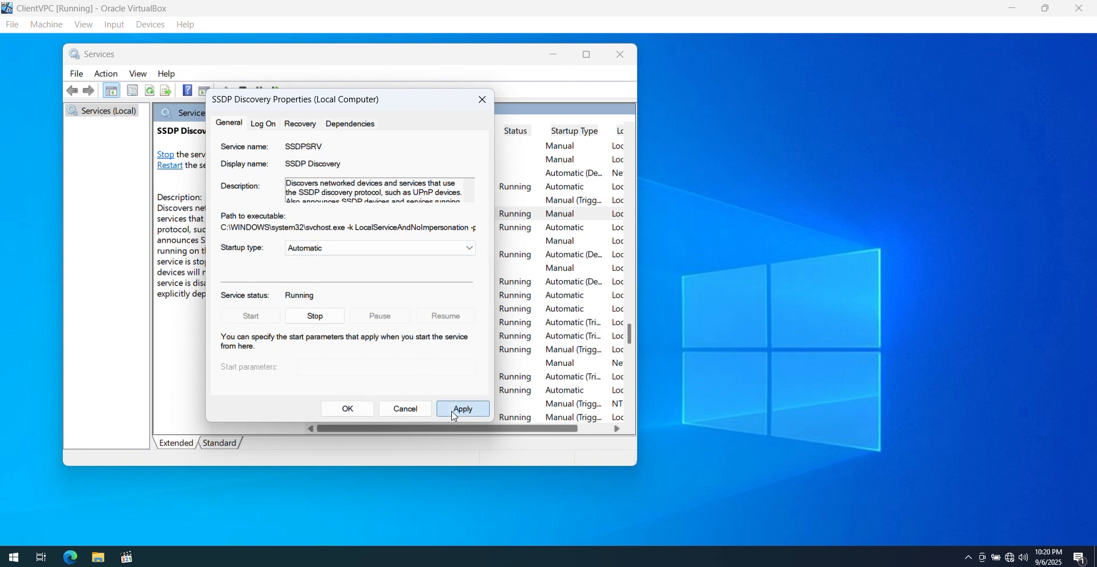
left_click(457, 409)
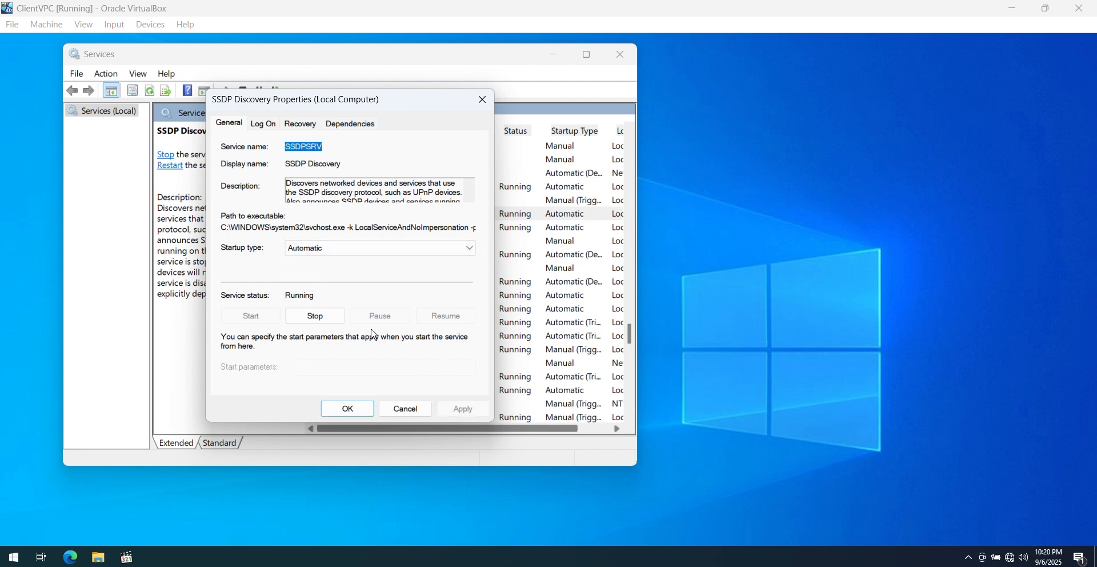
left_click(352, 411)
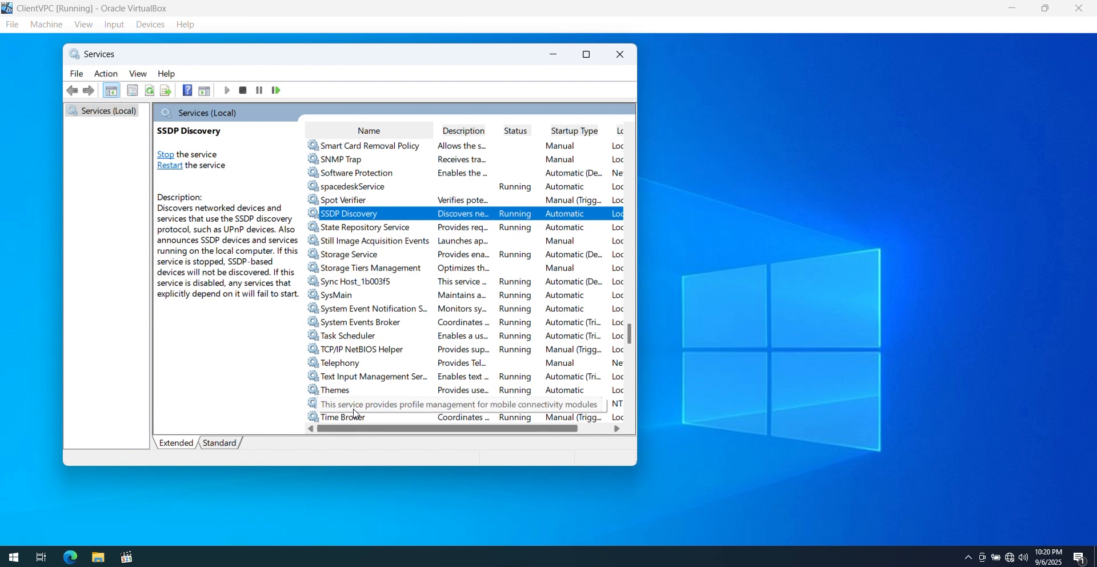
Step: Set the Function Discovery Provider Host service's startup type to Automatic and start the service
key("f")
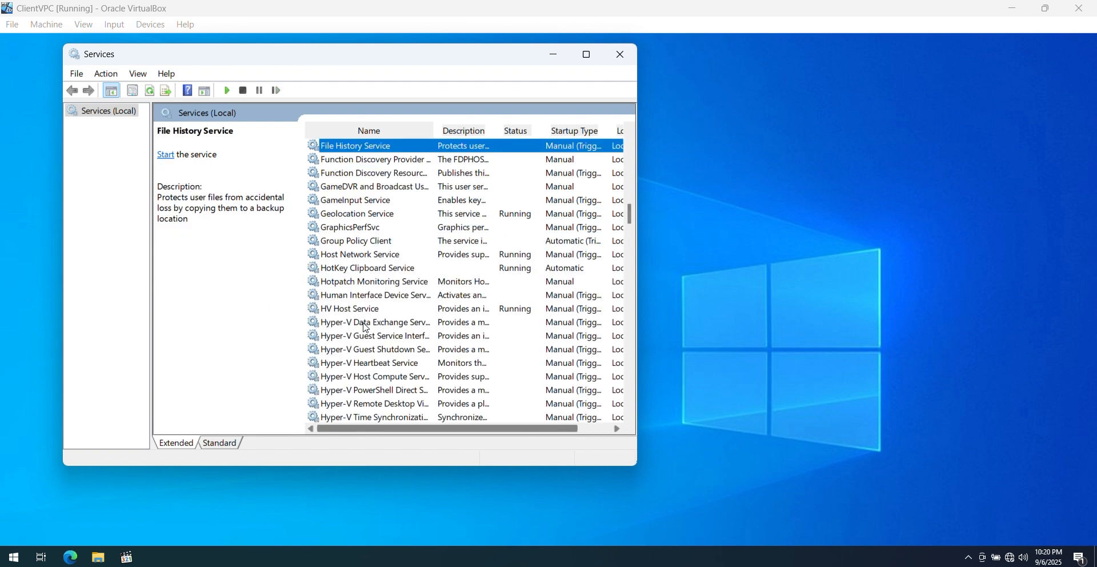
left_click(359, 163)
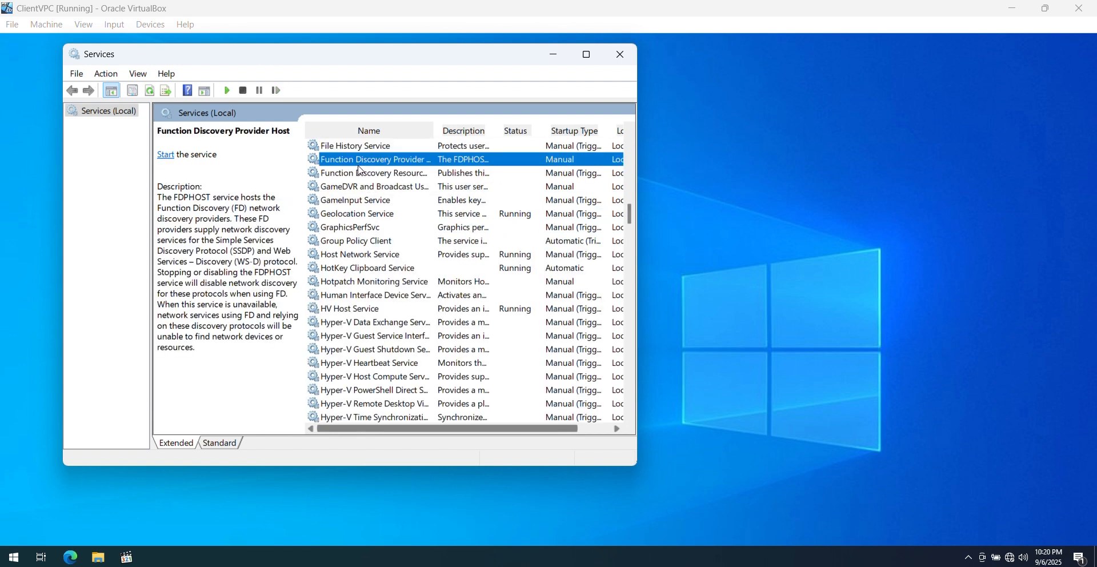
left_click(360, 173)
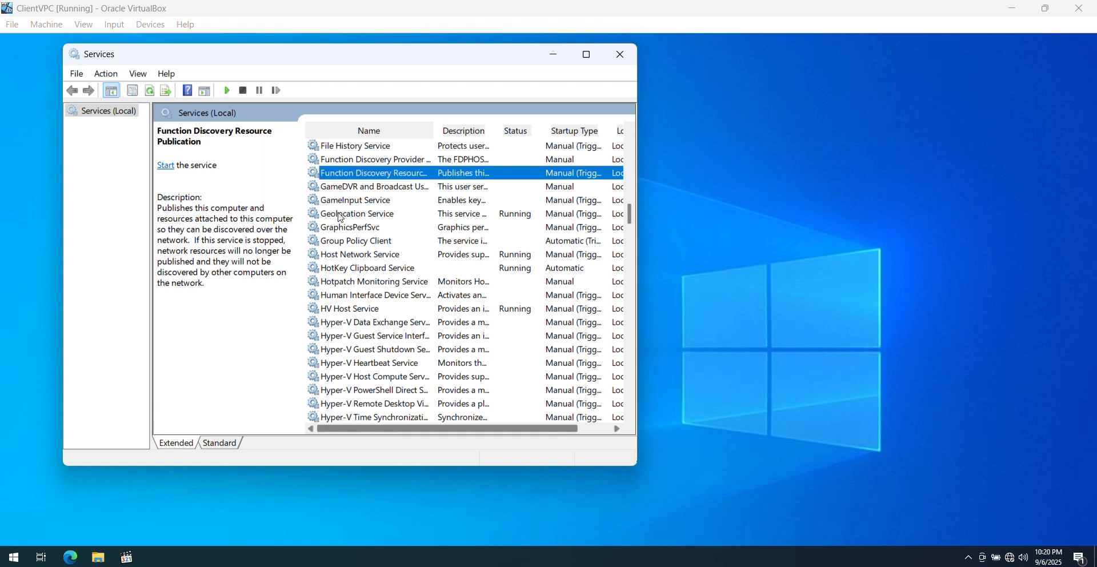
double_click(355, 159)
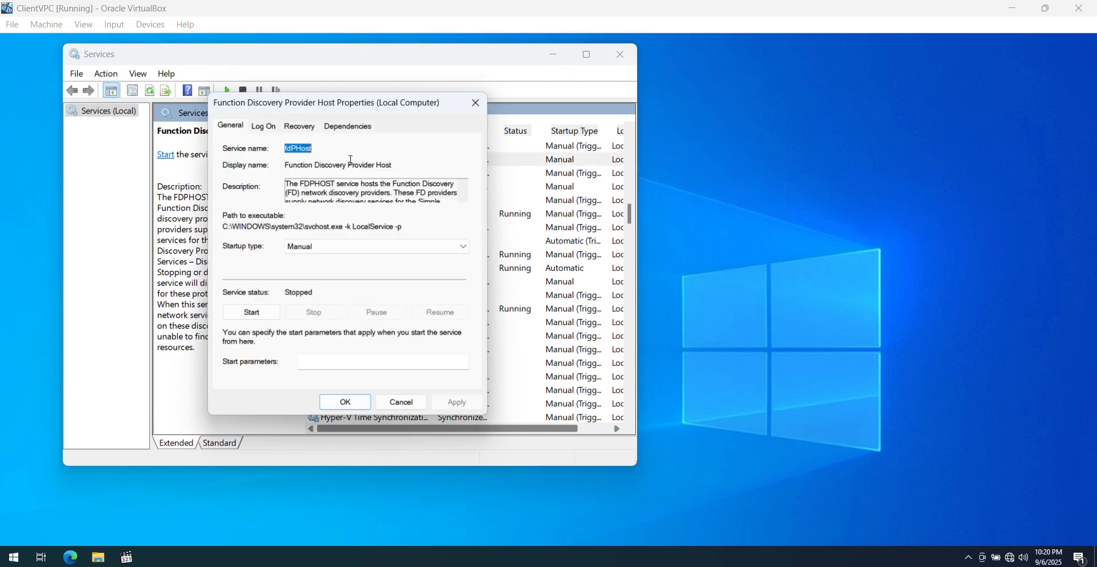
left_click(317, 250)
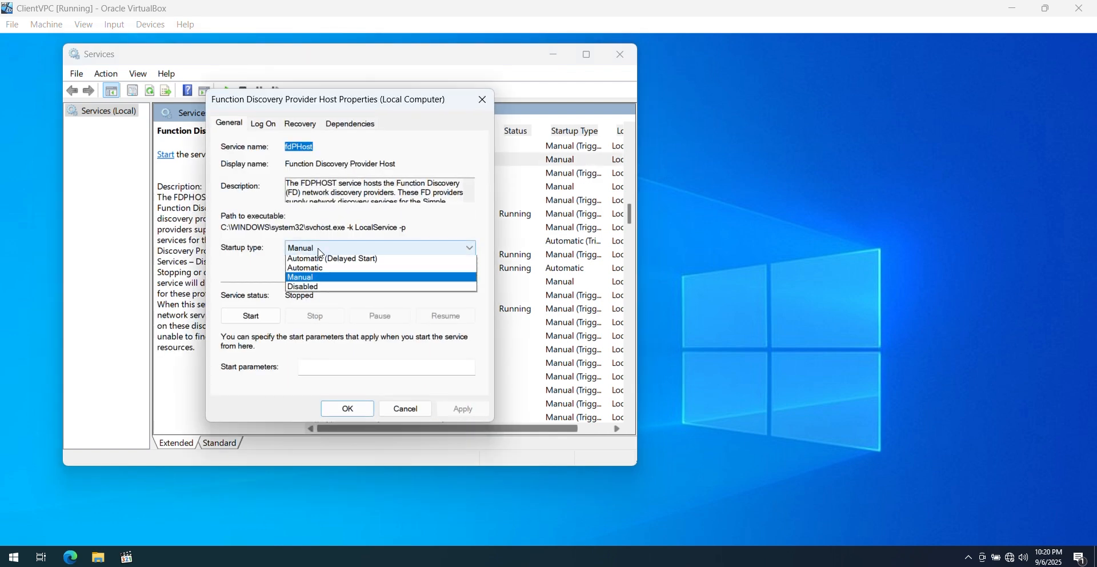
left_click(321, 270)
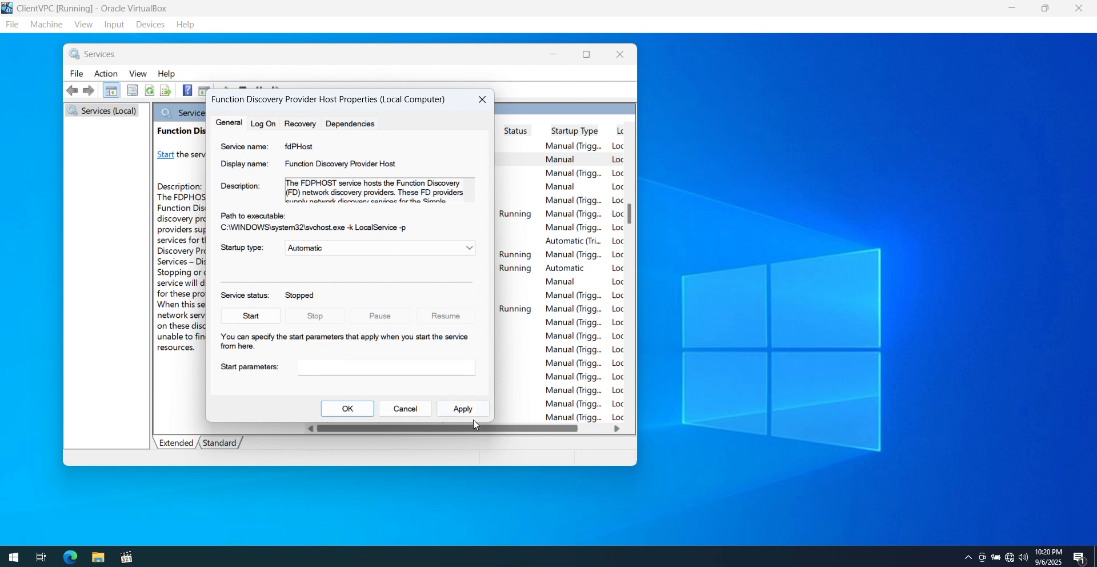
left_click(472, 411)
left_click(257, 316)
left_click(362, 278)
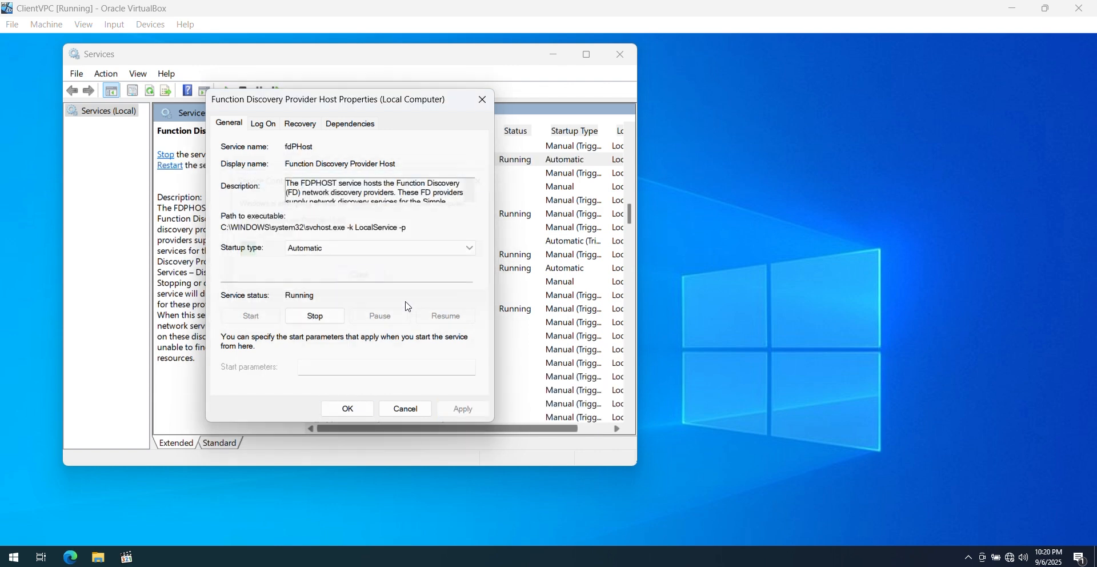
Step: Set the Function Discovery Resource Publication service's startup type to Automatic, apply it, start the service and close its properties
left_click(349, 409)
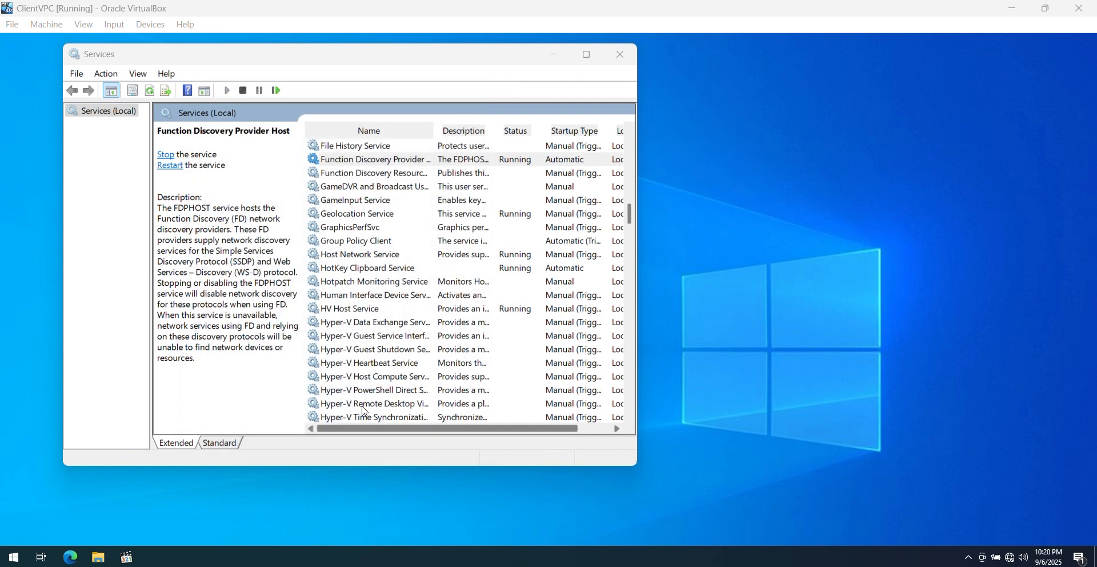
double_click(392, 173)
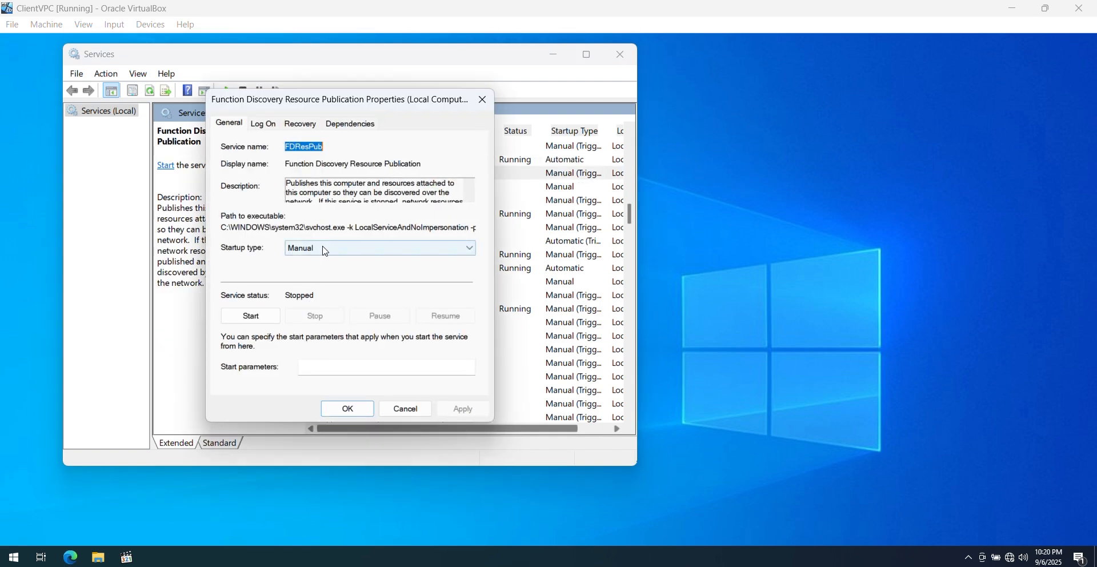
left_click(324, 249)
left_click(324, 267)
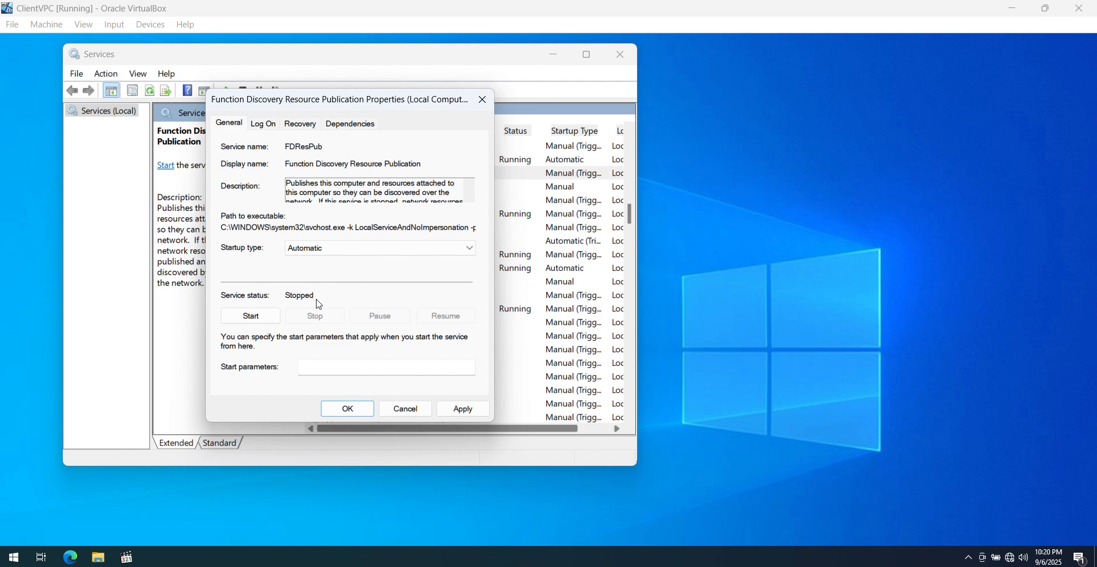
left_click(464, 409)
left_click(272, 321)
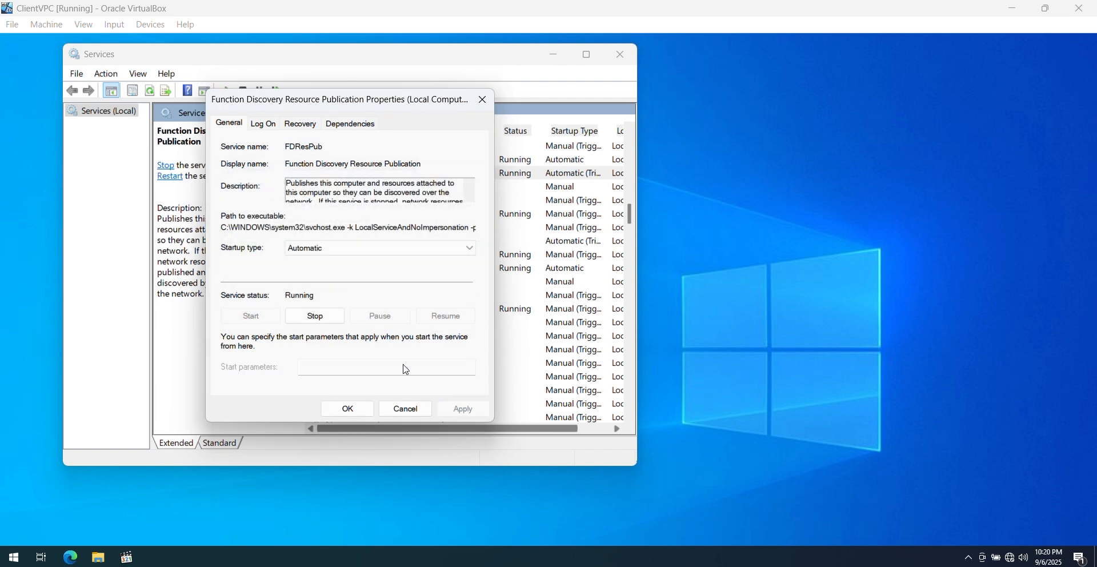
left_click(360, 412)
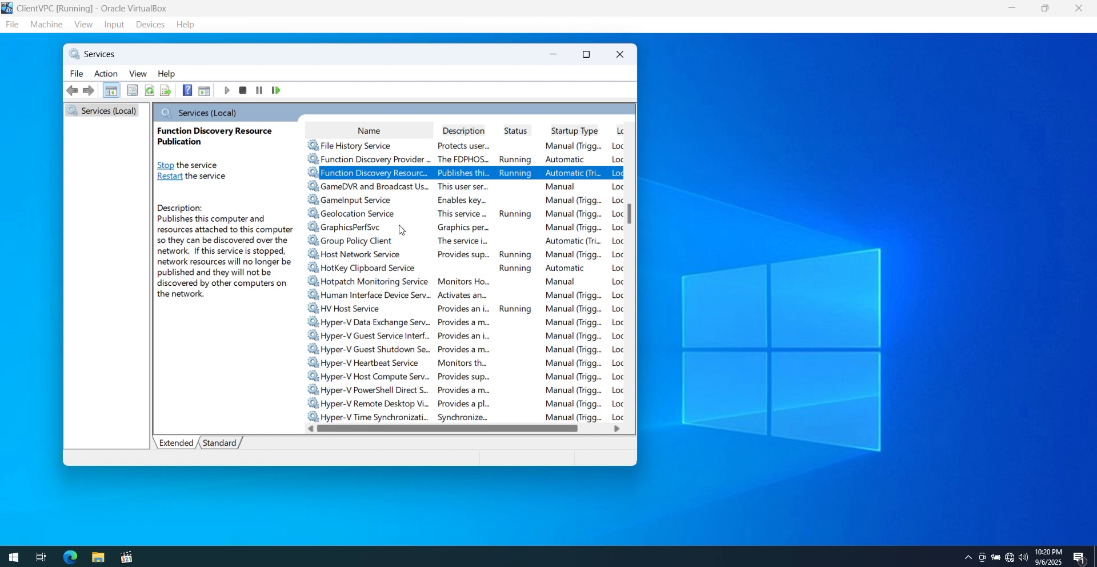
Step: Set the TCP/IP NetBIOS Helper service's startup type to Automatic, apply the change and close the Services window
key("t")
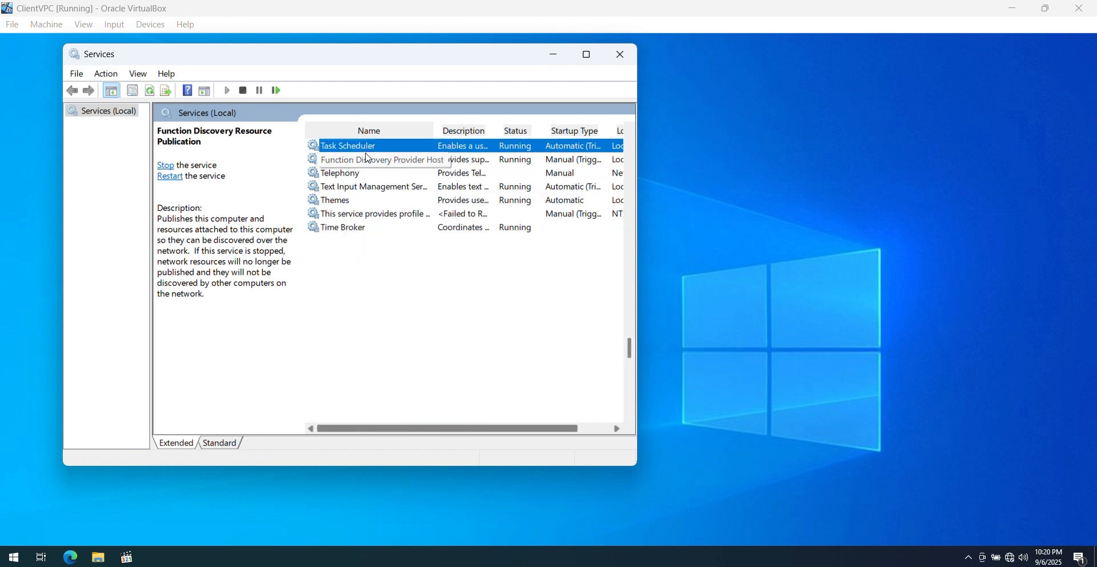
left_click(373, 161)
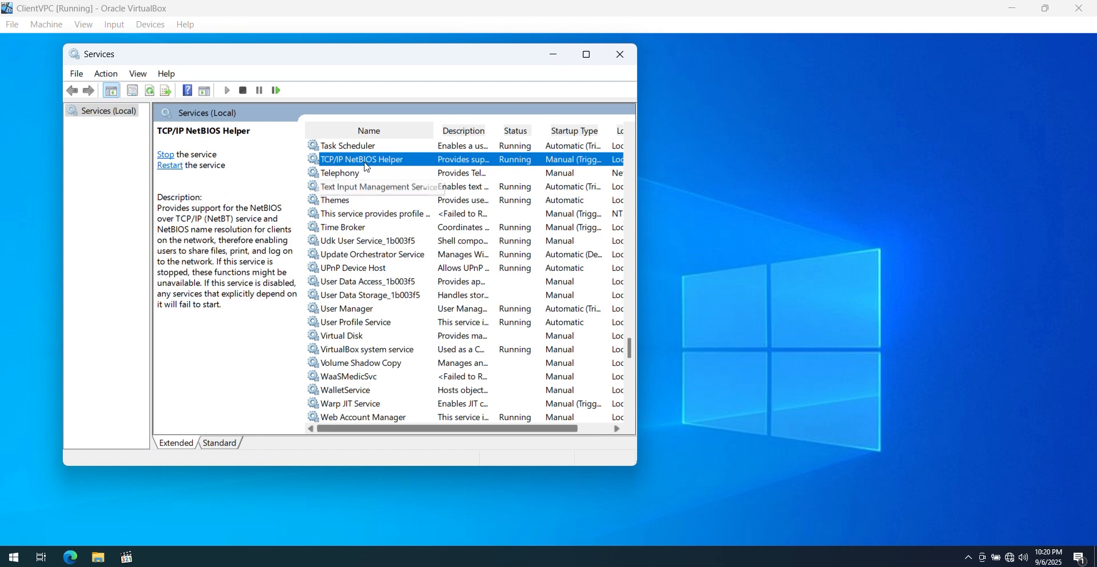
double_click(367, 161)
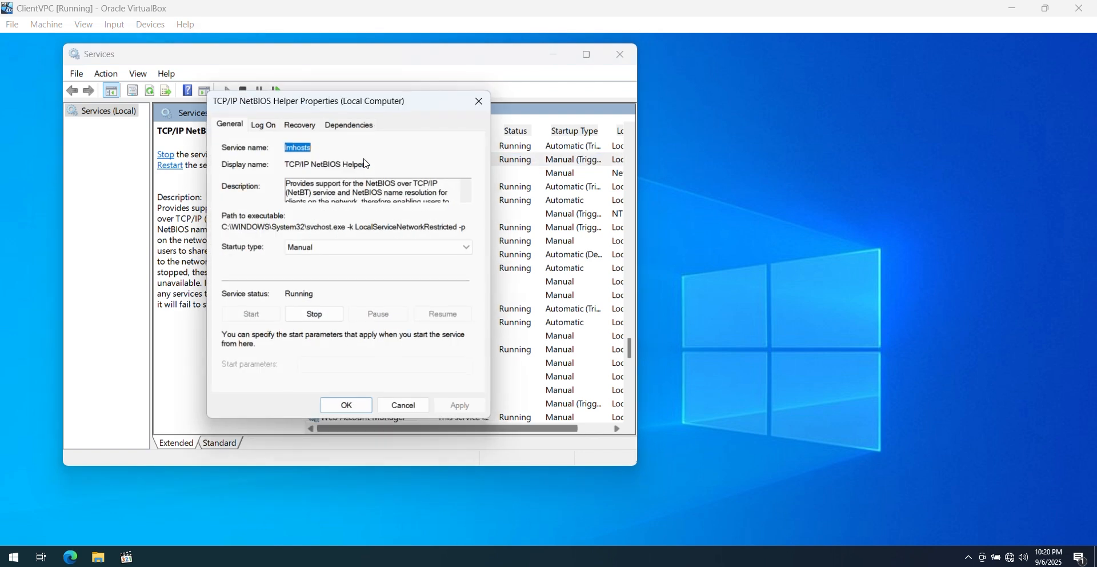
left_click(329, 248)
left_click(326, 271)
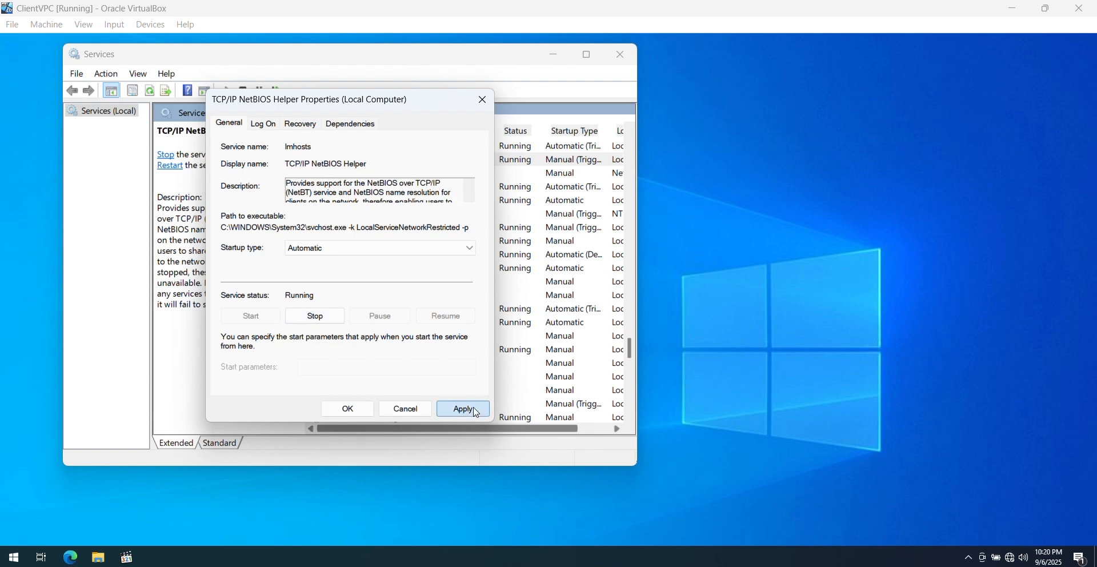
left_click(476, 411)
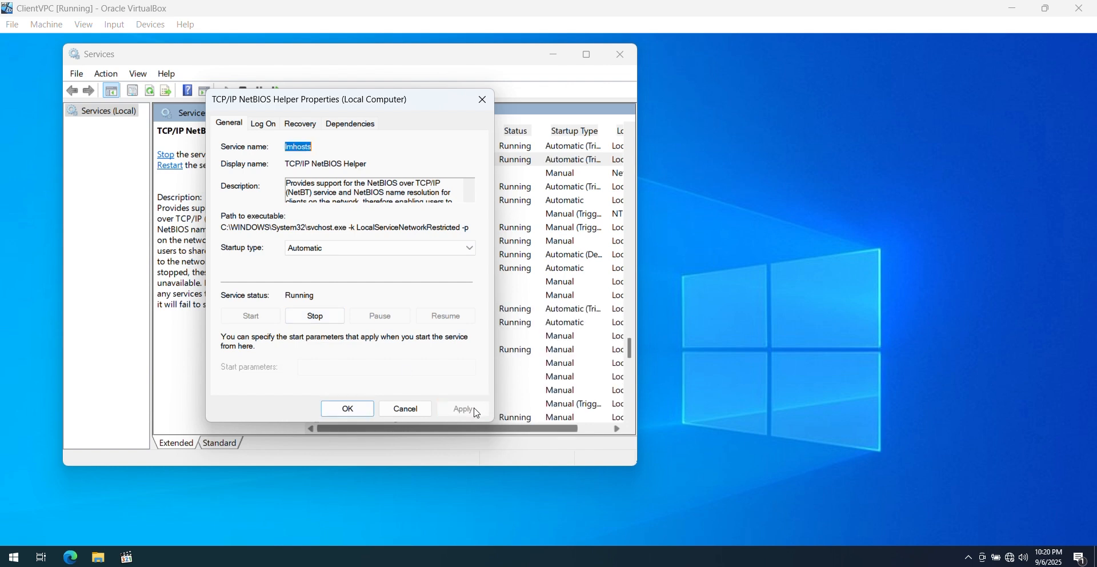
left_click(349, 410)
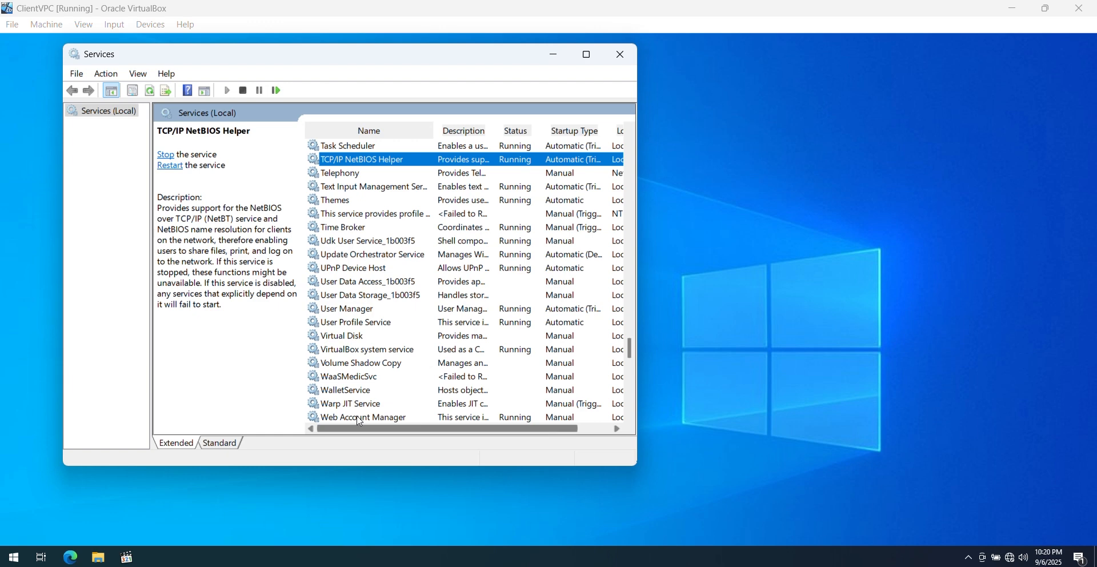
left_click(623, 56)
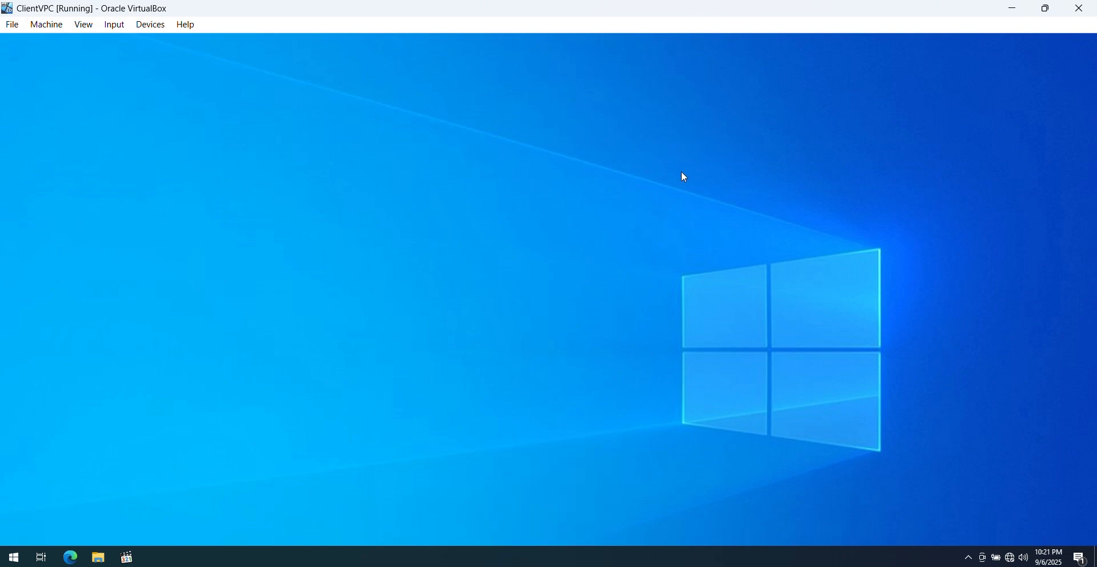
Step: Open the advanced sharing settings from the Network and Sharing Center in the Network & Internet settings
left_click(12, 557)
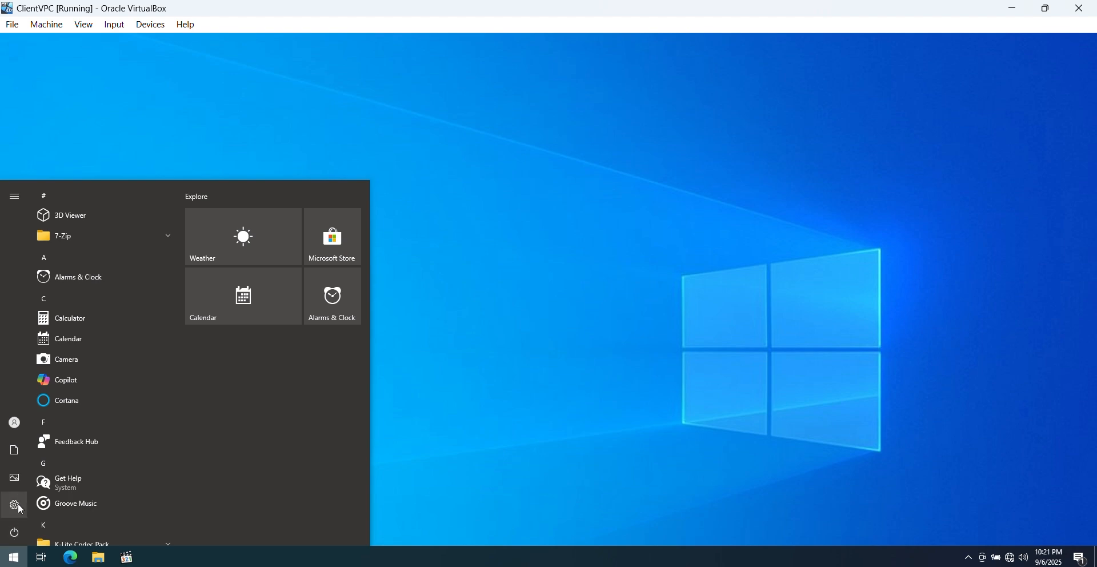
left_click(18, 506)
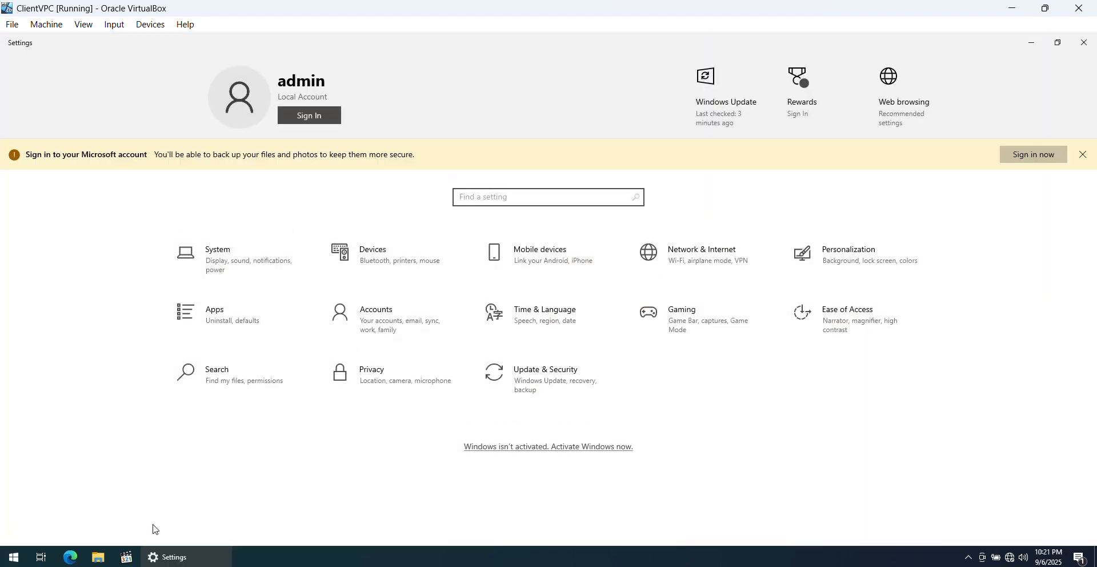
left_click(707, 261)
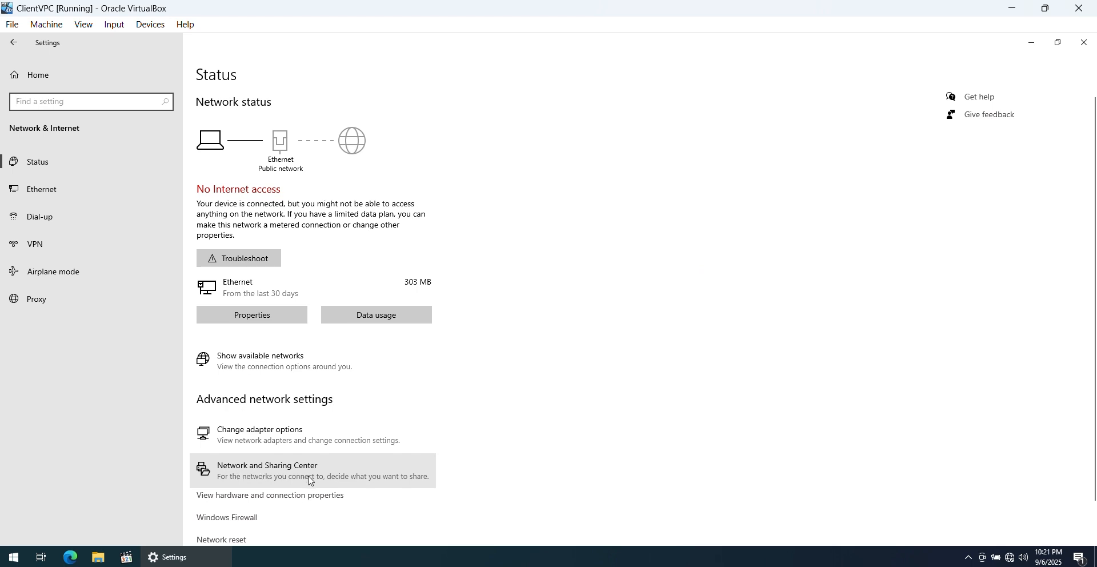
left_click(418, 473)
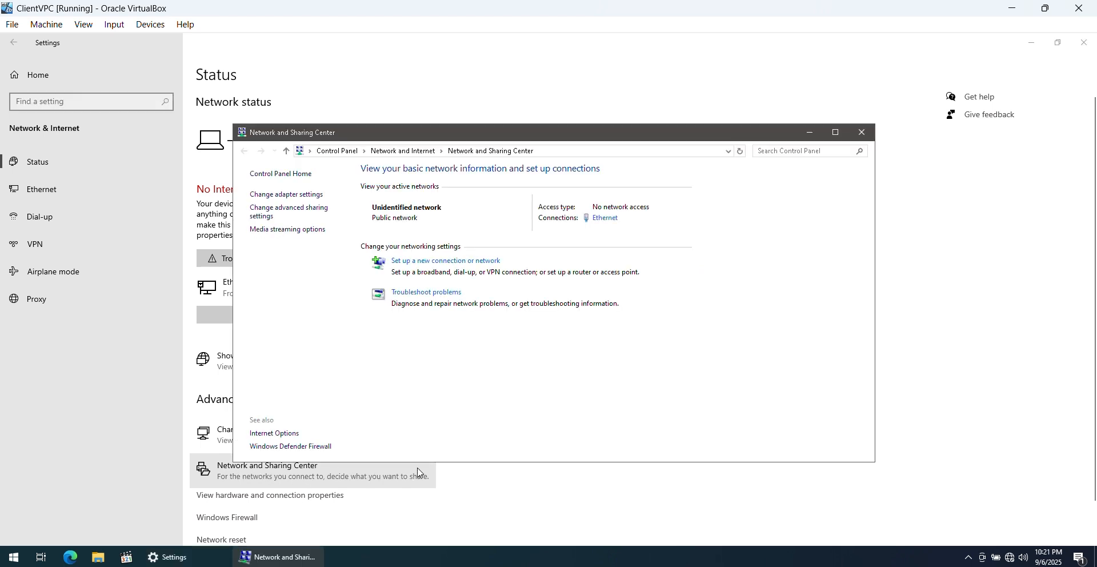
left_click(287, 213)
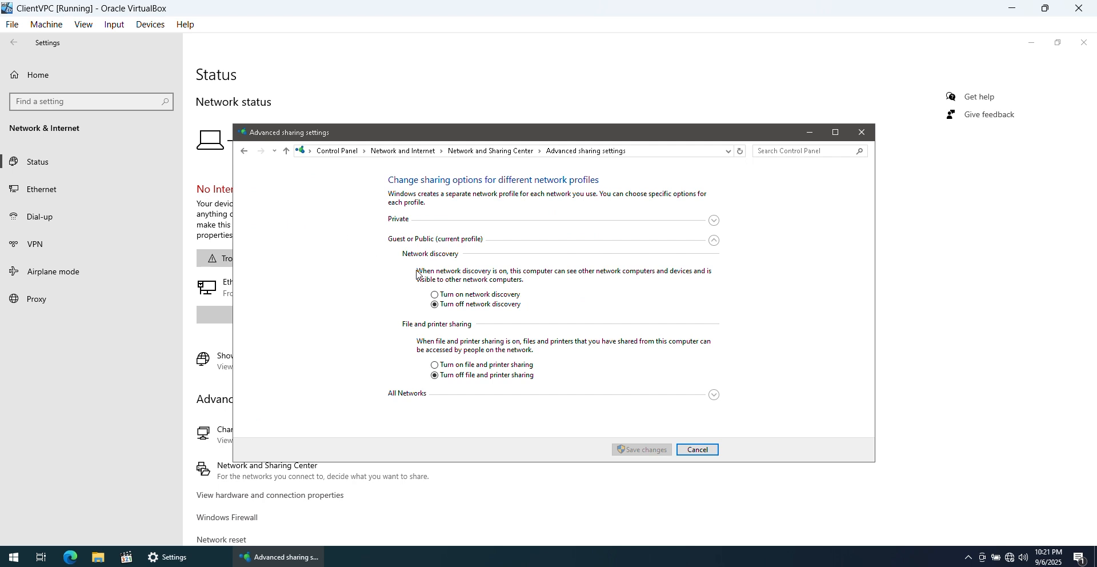
Step: Turn on file and printer sharing for the Private network profile
left_click(717, 243)
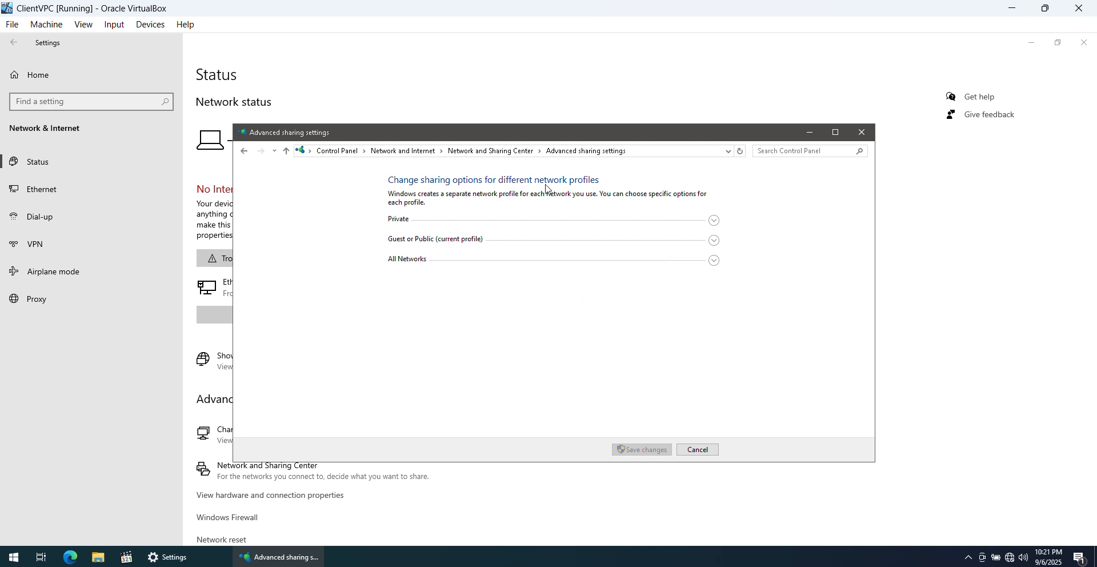
left_click(715, 221)
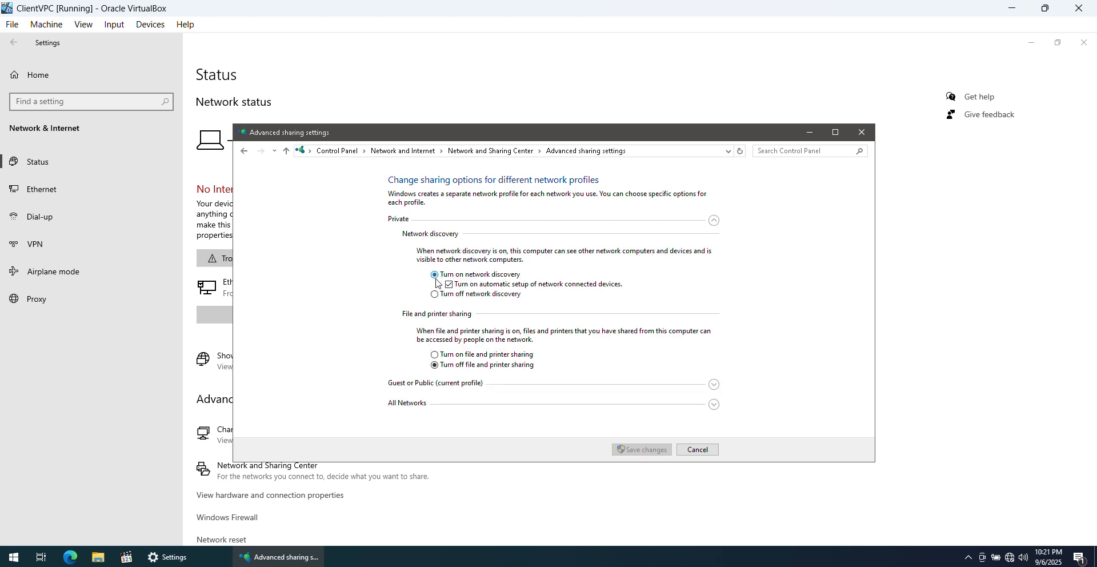
left_click(437, 355)
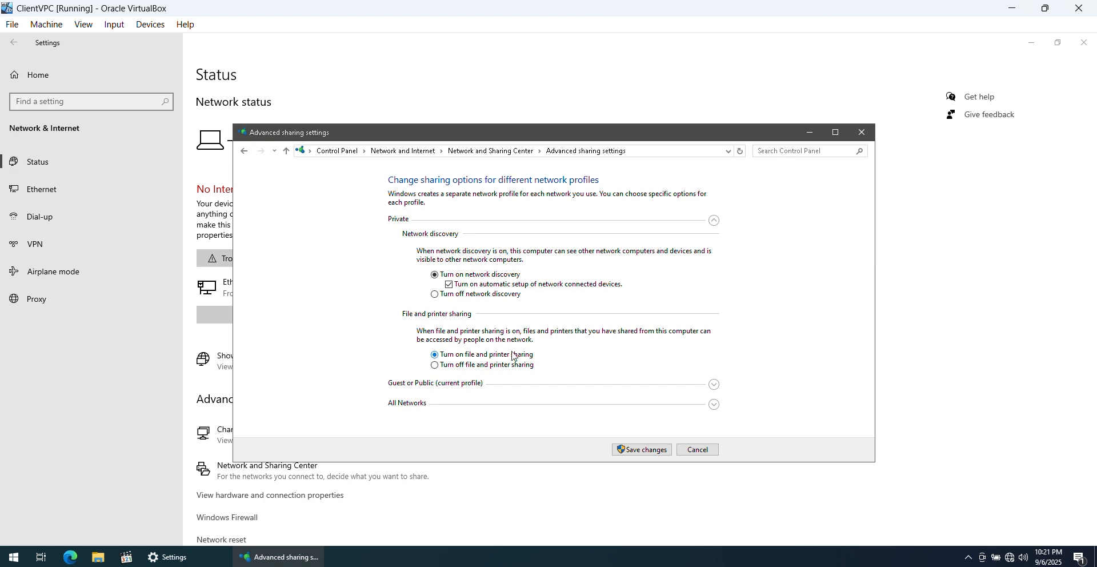
left_click(714, 221)
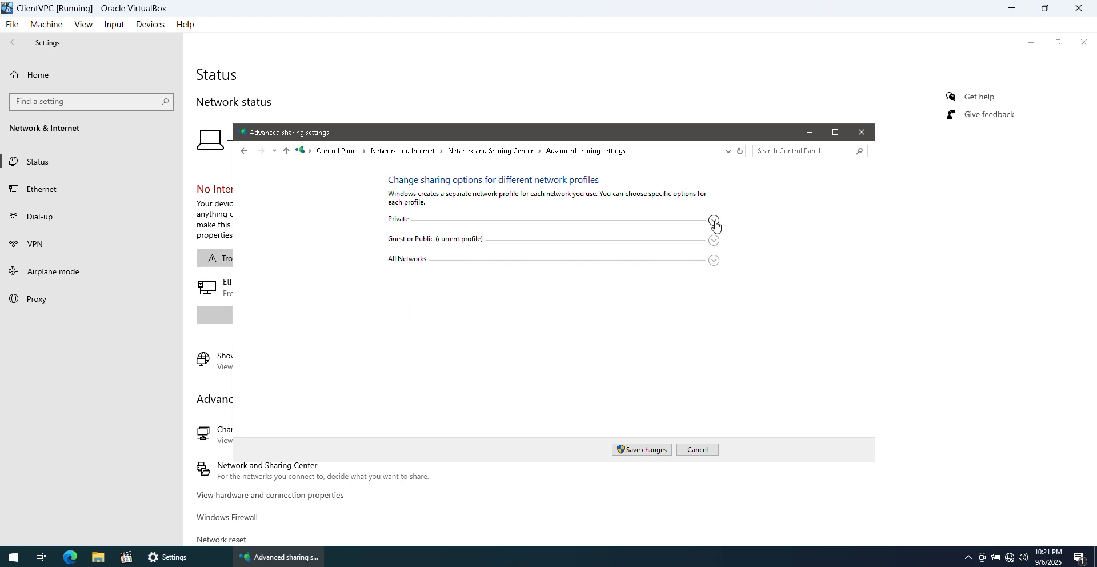
Step: Turn on network discovery and file and printer sharing for the Guest or Public profile
left_click(715, 241)
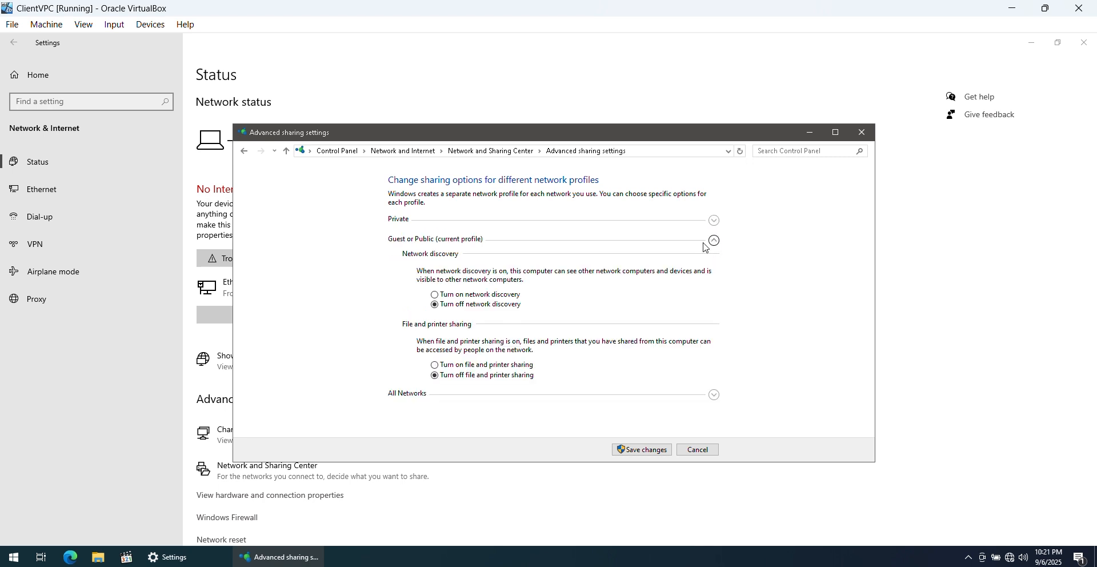
left_click(440, 295)
left_click(446, 368)
left_click(714, 240)
Step: For All Networks, turn on Public folder sharing, enable file sharing for devices using 40- or 56-bit encryption, and save the changes
left_click(714, 260)
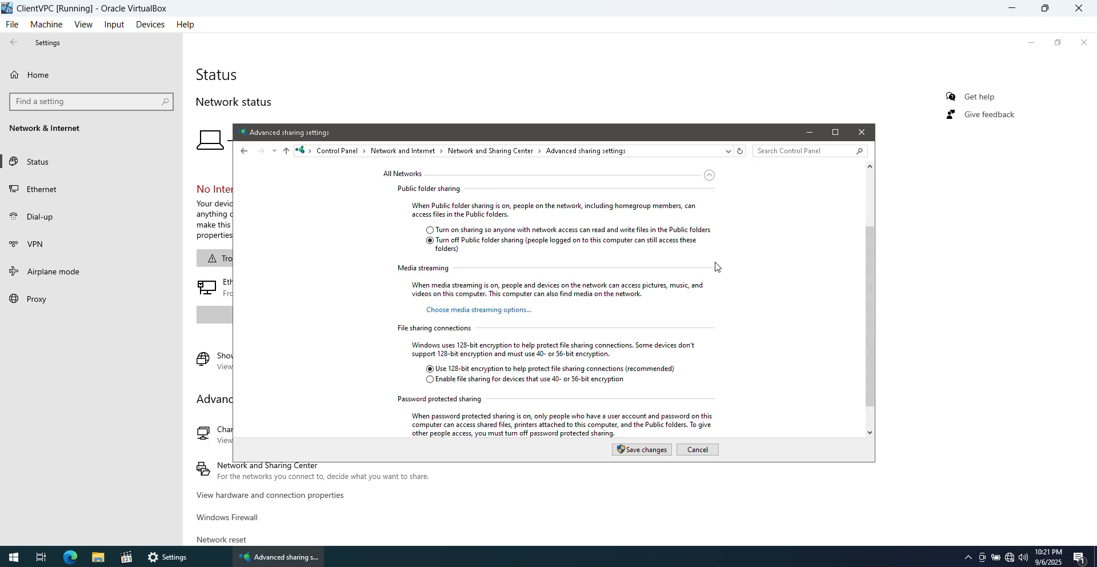
left_click(430, 231)
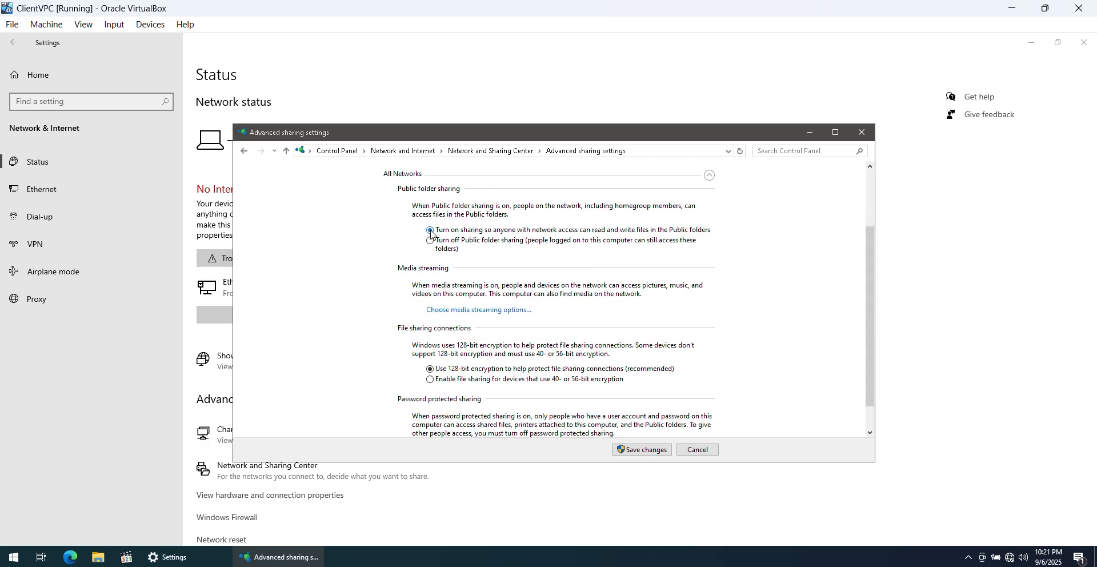
left_click(481, 379)
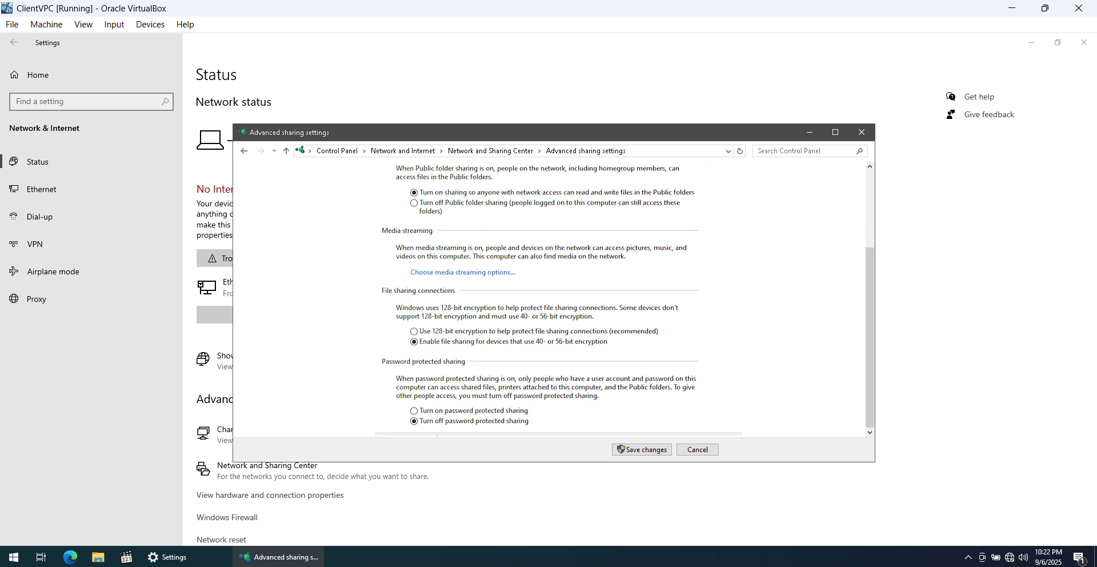
scroll(552, 297, "up", 3)
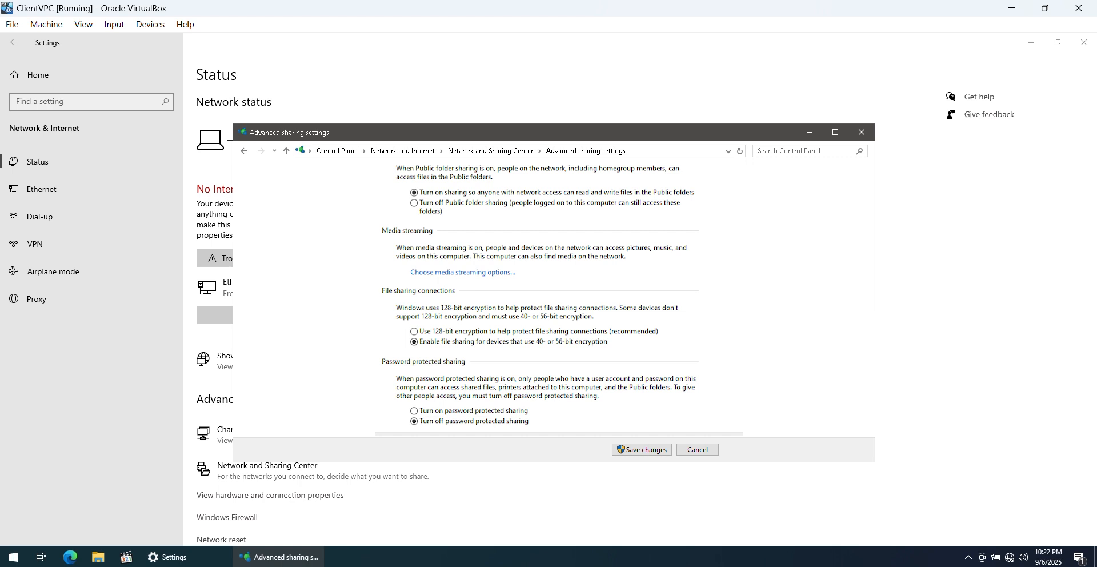
scroll(551, 298, "down", 2)
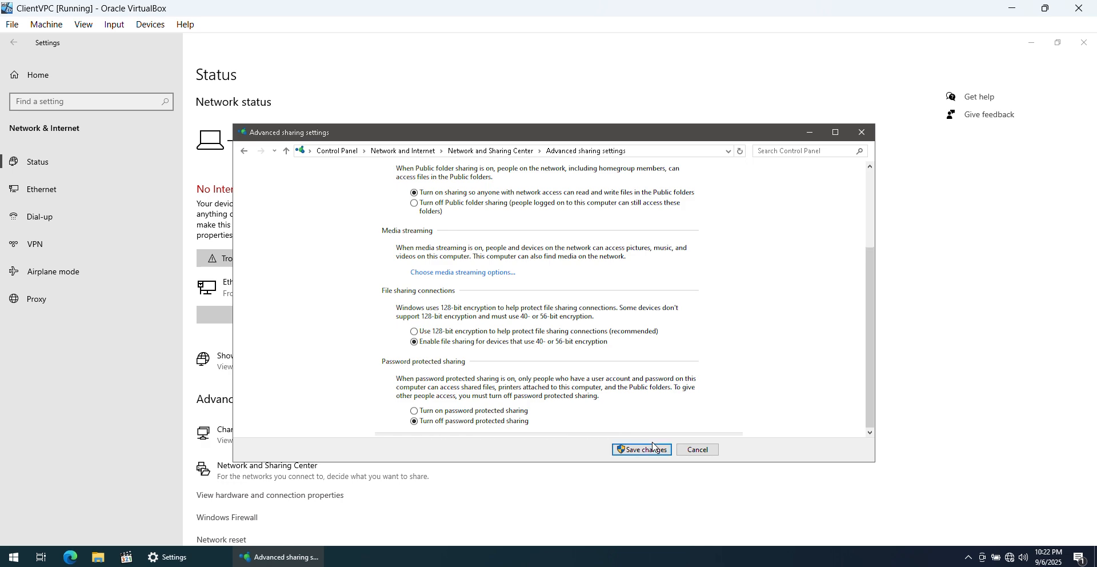
left_click(653, 448)
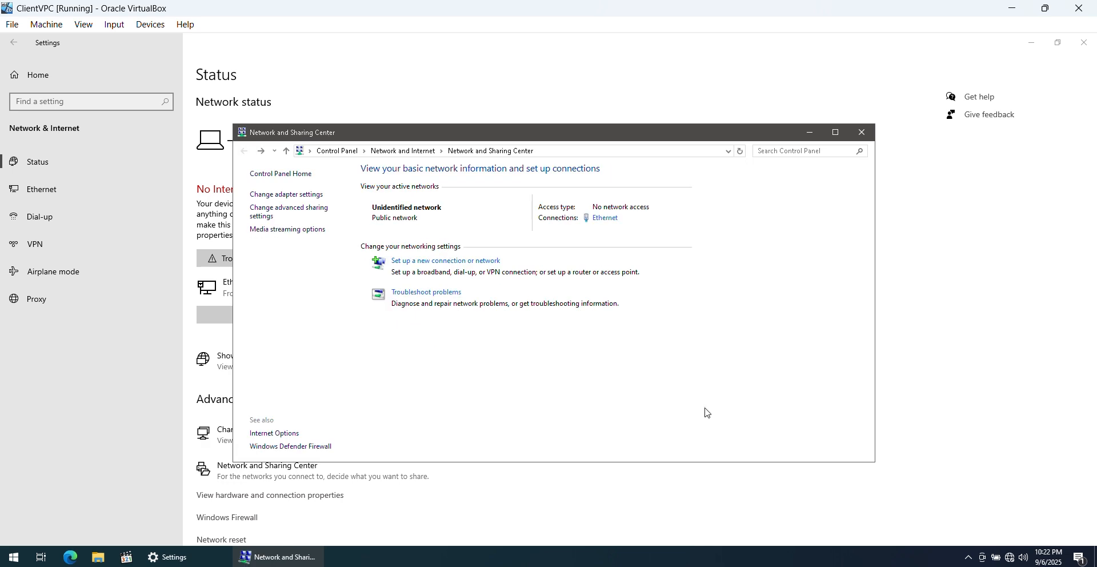
Step: Close the Network and Sharing Center and the Settings window
left_click(862, 133)
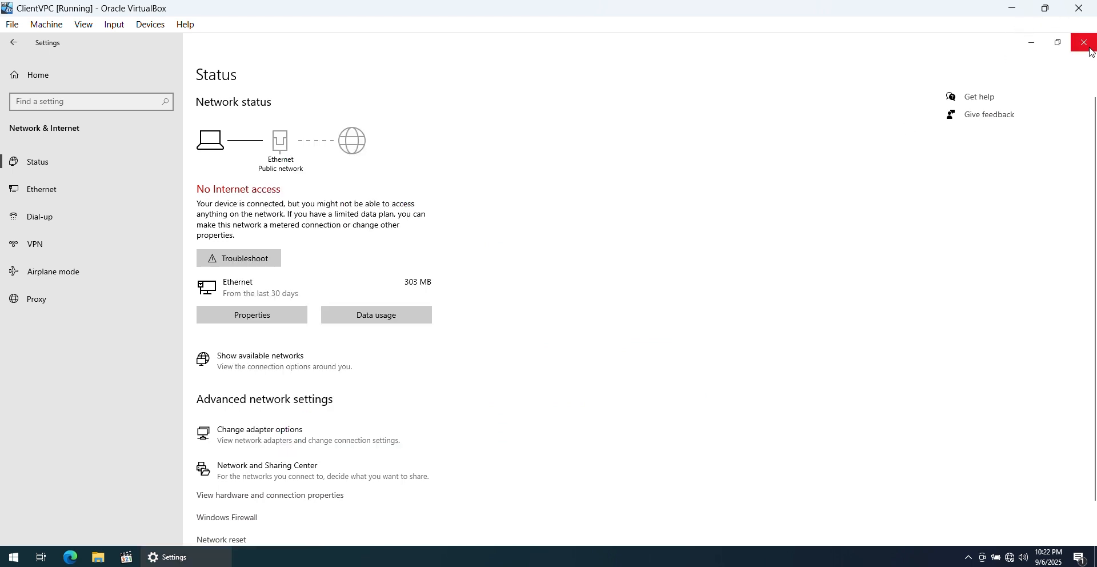
left_click(1057, 46)
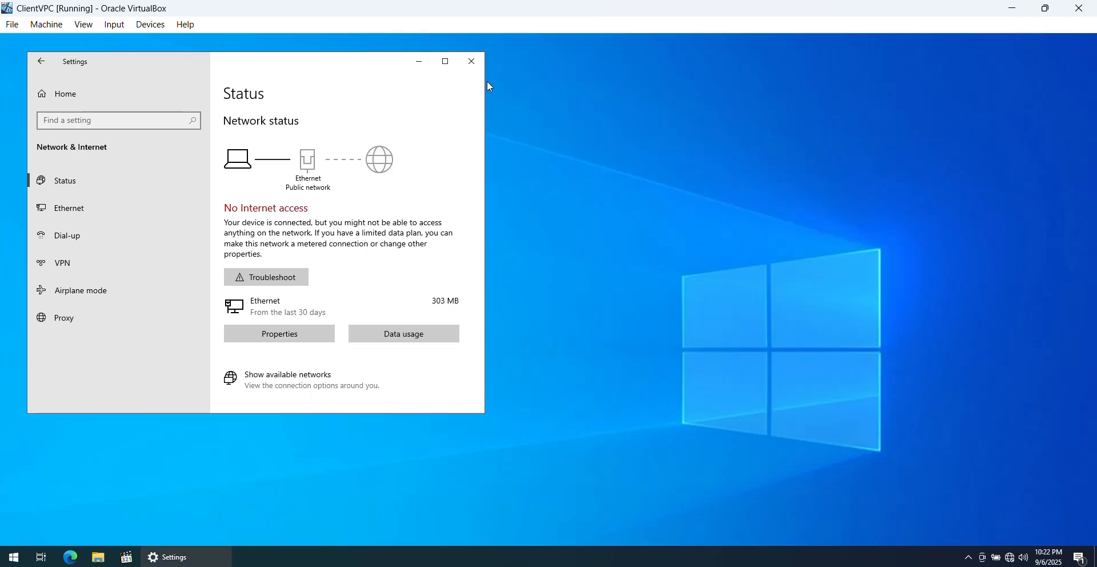
left_click(471, 61)
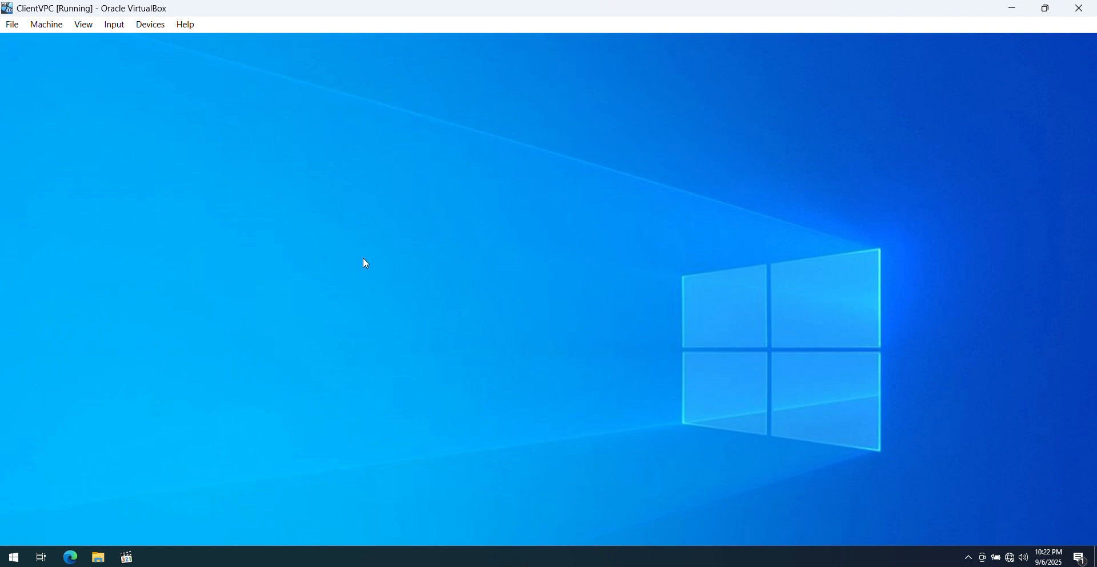
Step: Open the Local Group Policy Editor by running gpedit.msc and maximize its window
key("super+r")
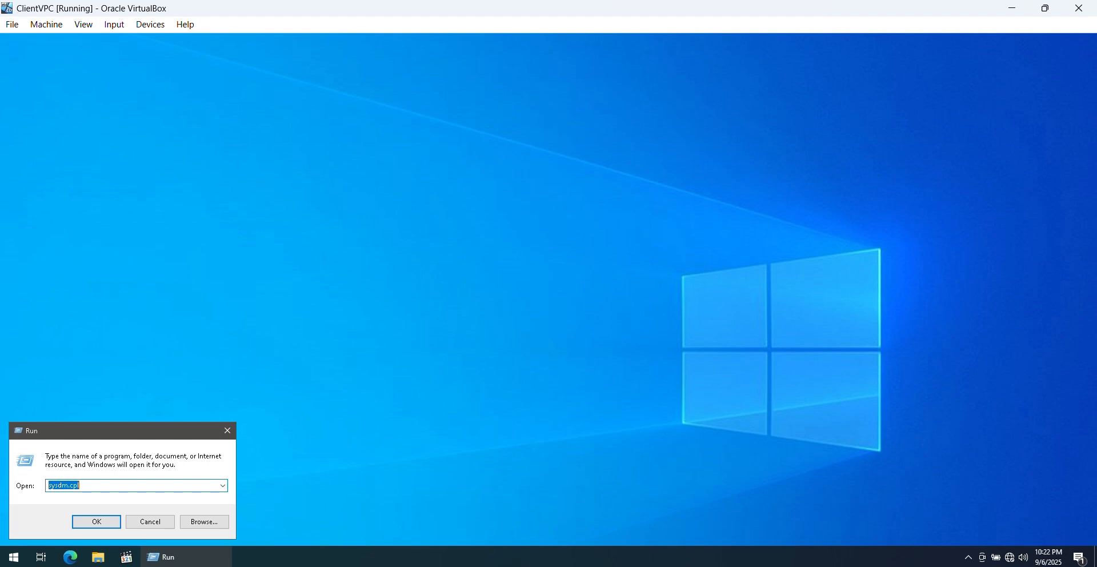
type("gpedit")
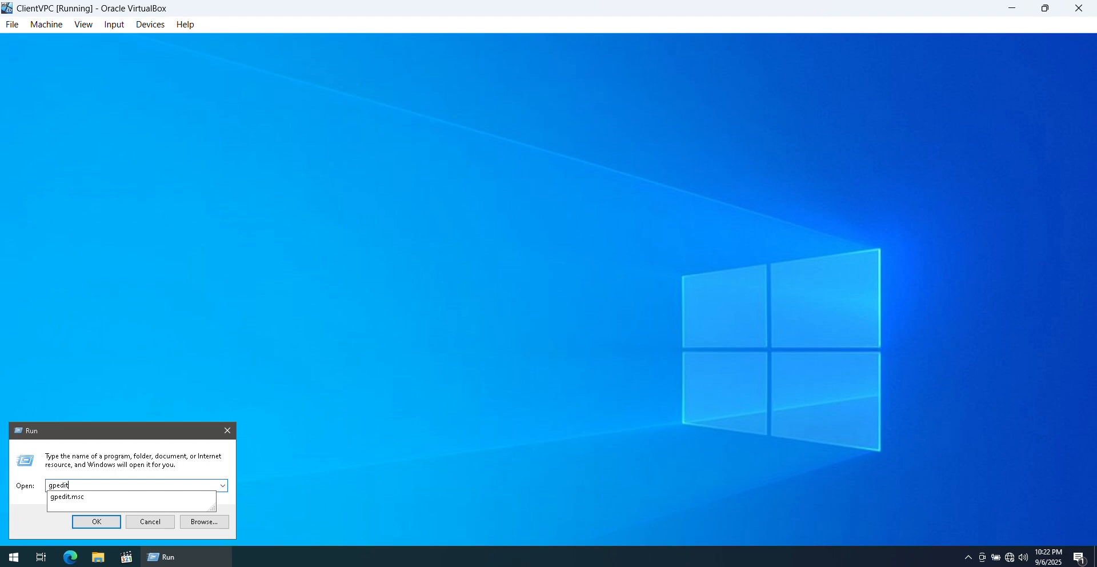
type(".msc")
key("Return")
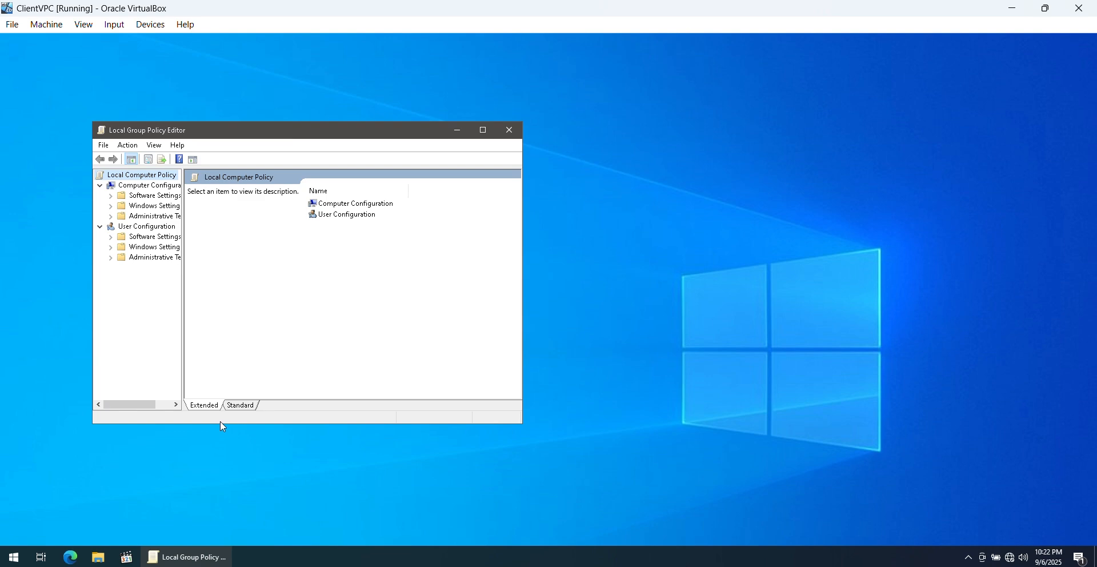
left_click(485, 129)
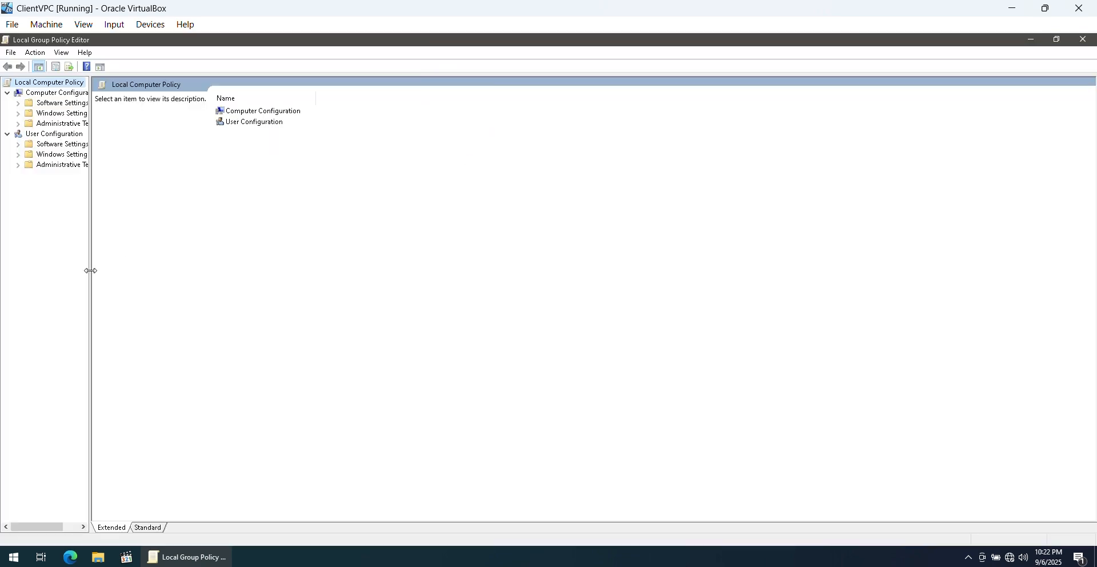
Step: Widen the policy tree pane and open the Lanman Workstation settings under Computer Configuration, Administrative Templates, Network
left_click_drag(90, 271, 211, 286)
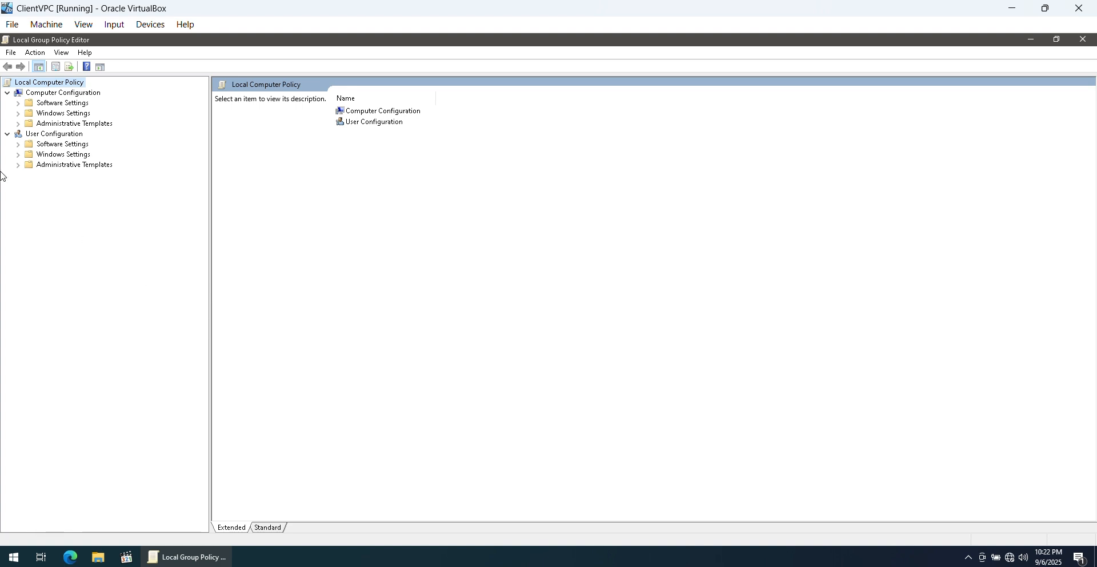
left_click(52, 95)
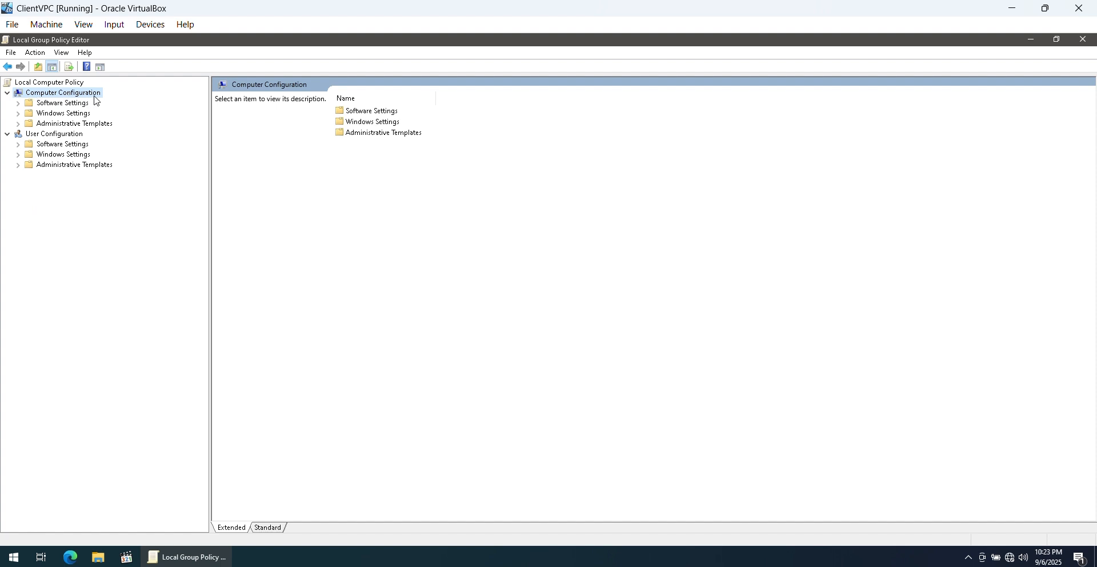
left_click(37, 125)
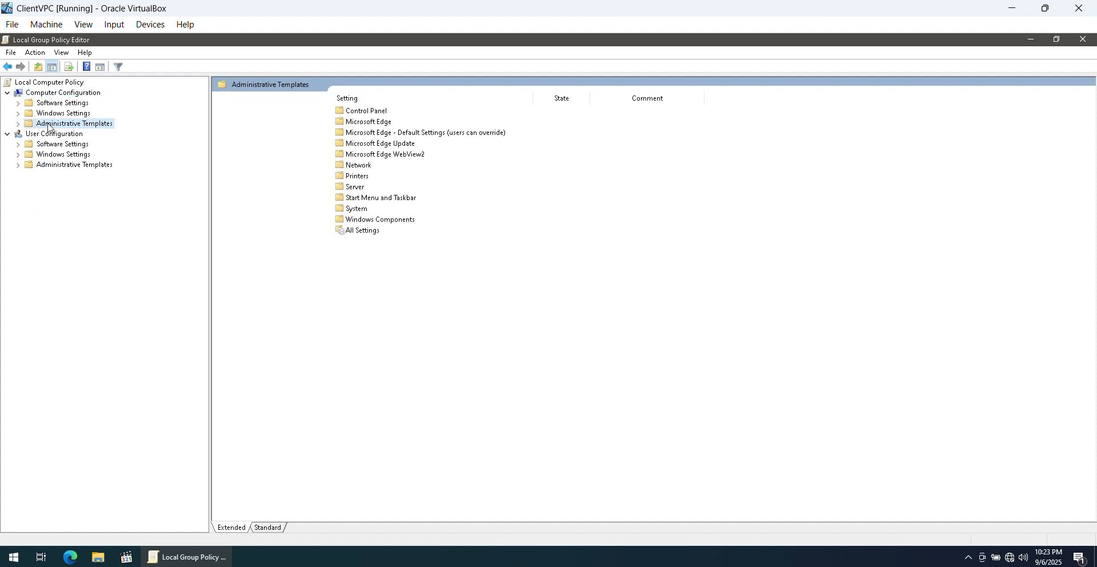
left_click(18, 124)
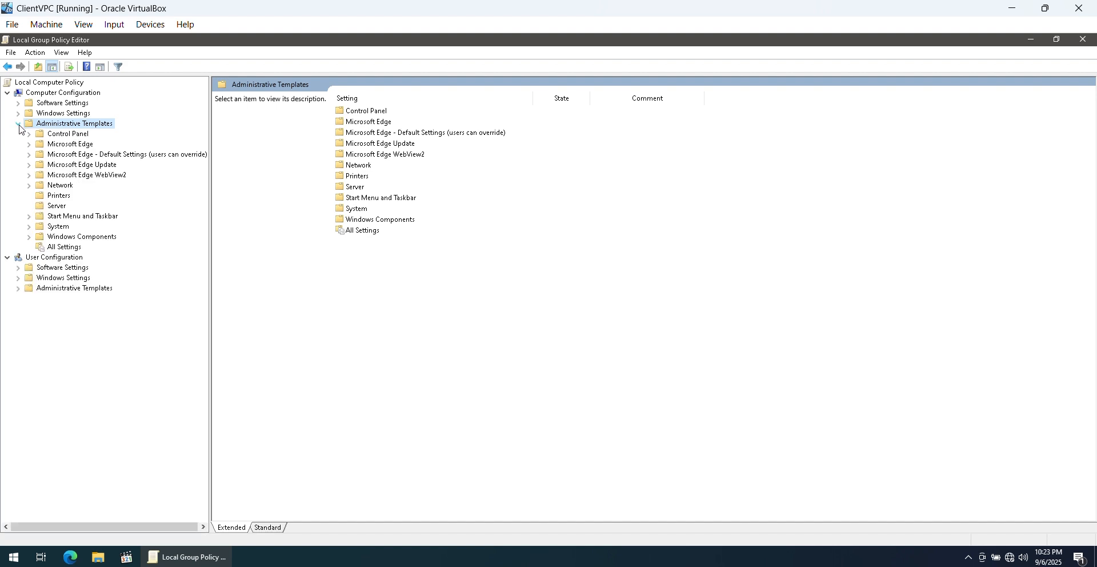
left_click(29, 186)
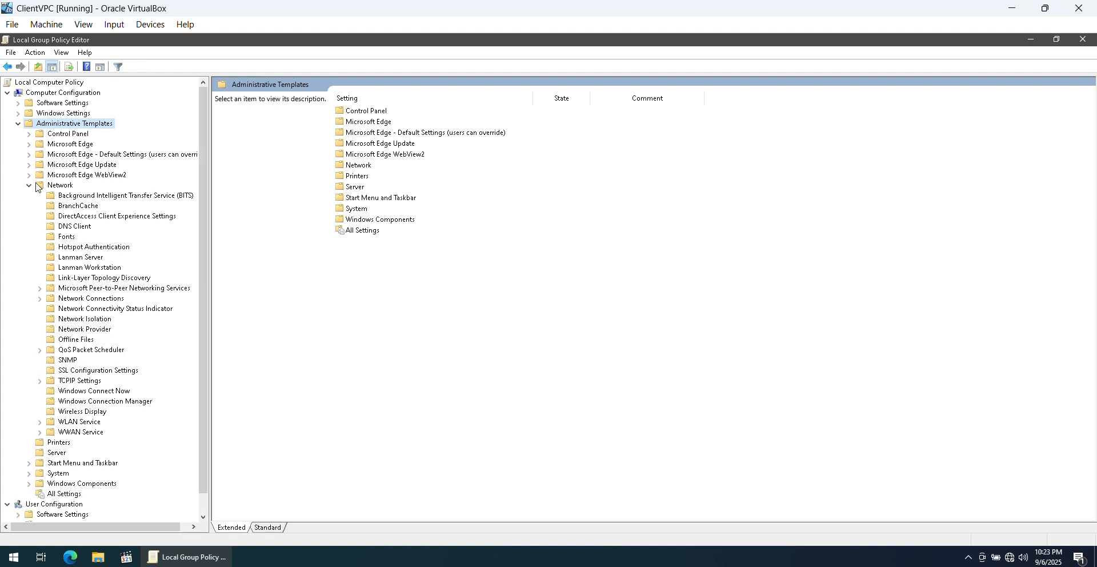
left_click(74, 269)
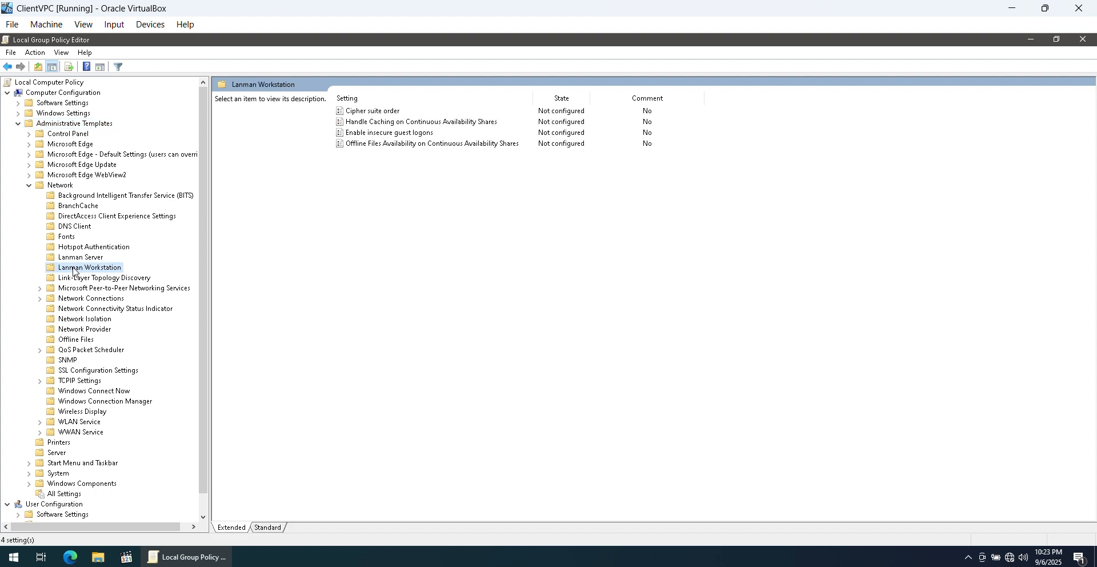
Step: Set the "Enable insecure guest logons" policy to Enabled, apply it, and close the Local Group Policy Editor
left_click(366, 135)
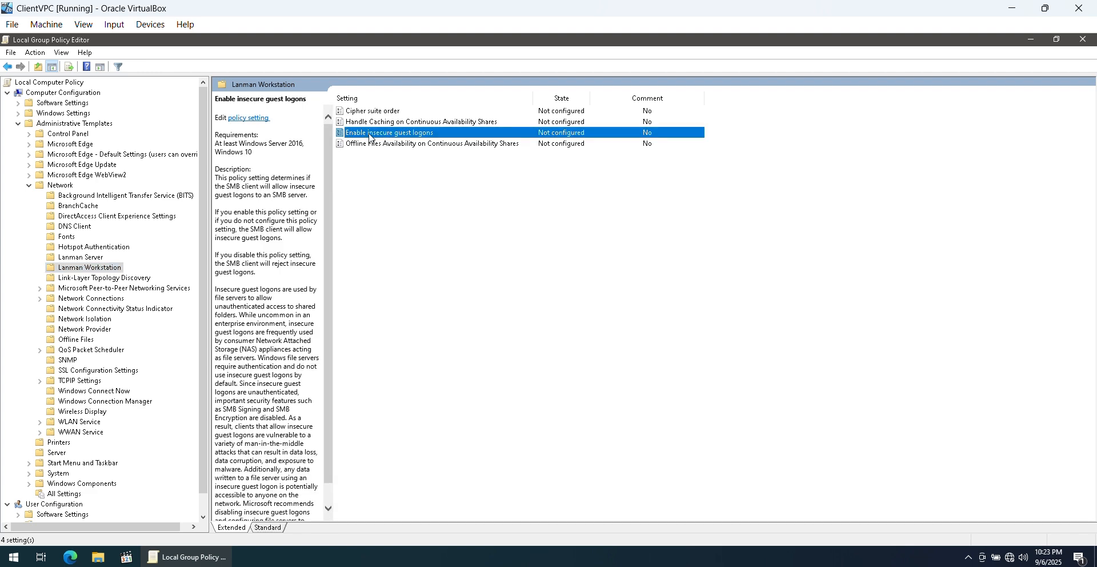
double_click(487, 135)
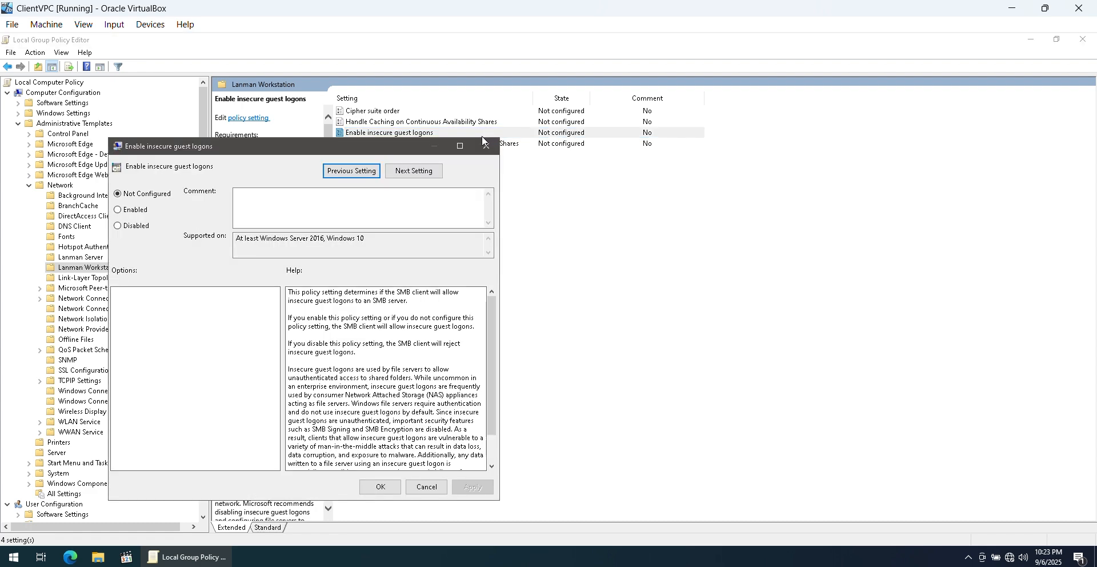
left_click(121, 211)
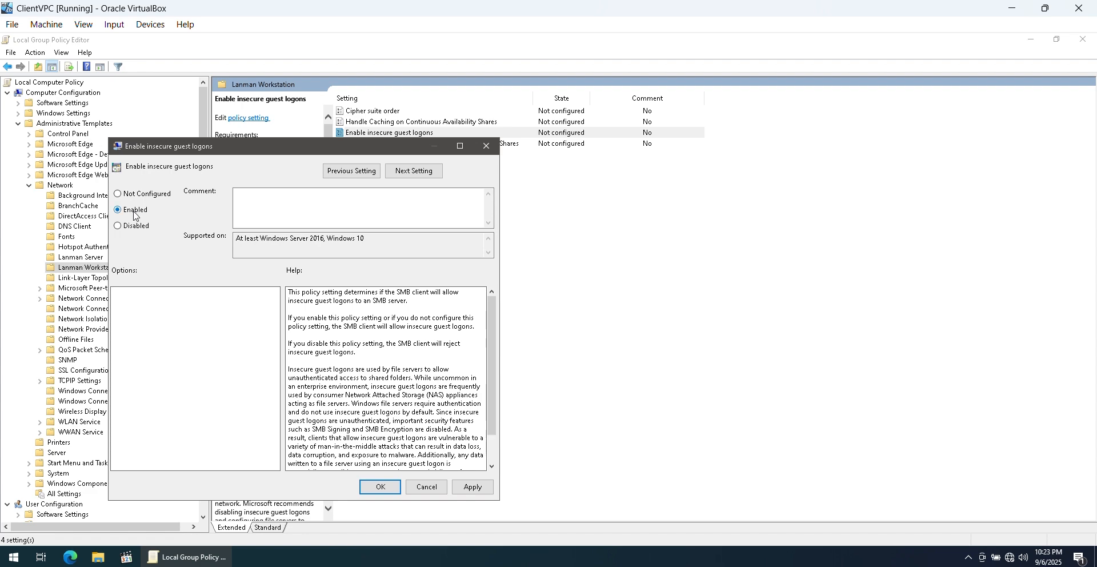
left_click(472, 488)
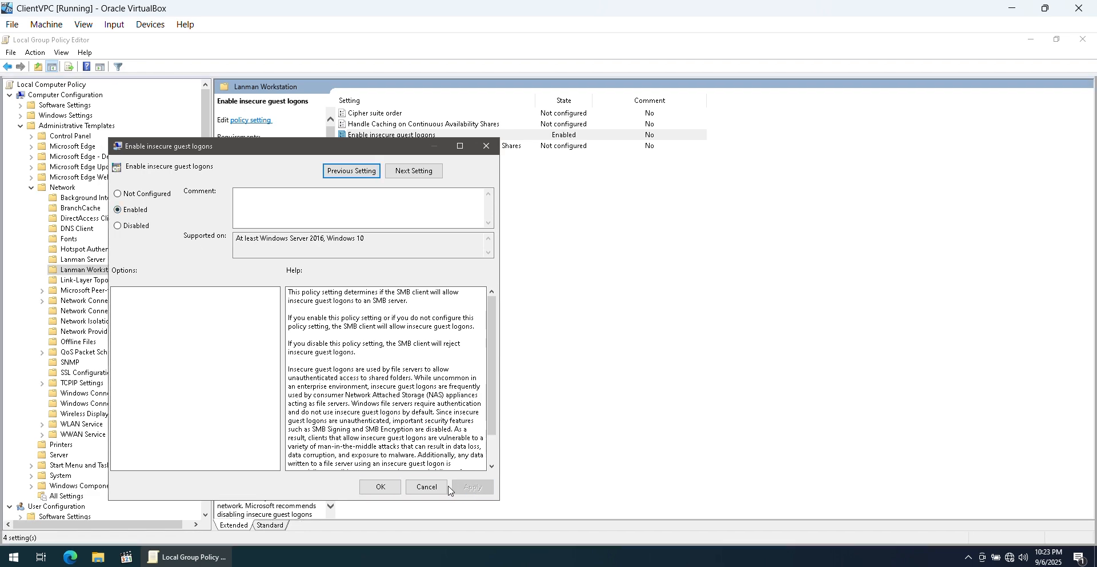
left_click(389, 490)
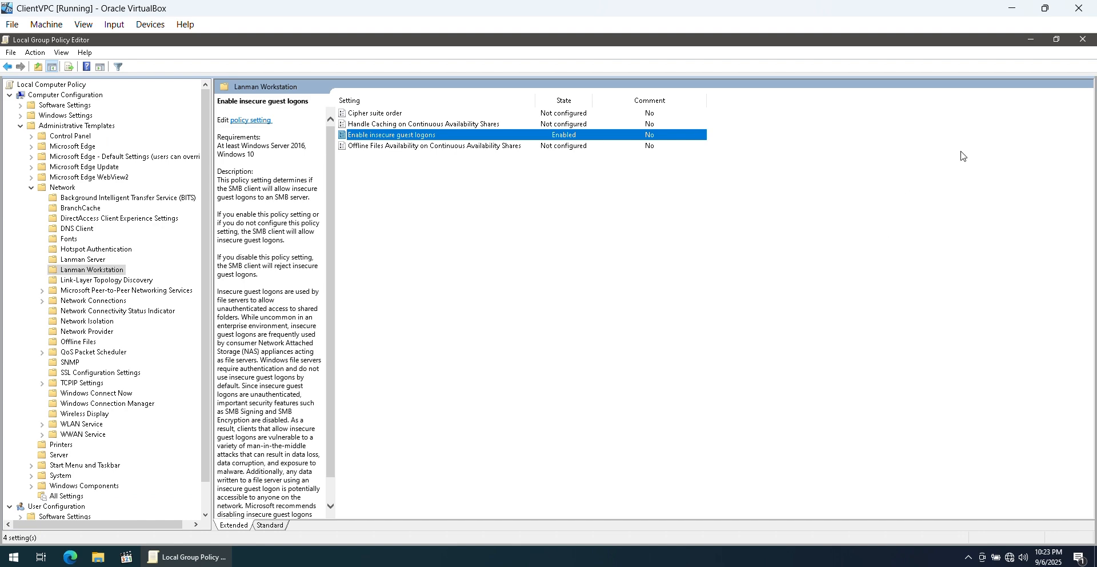
left_click(1056, 39)
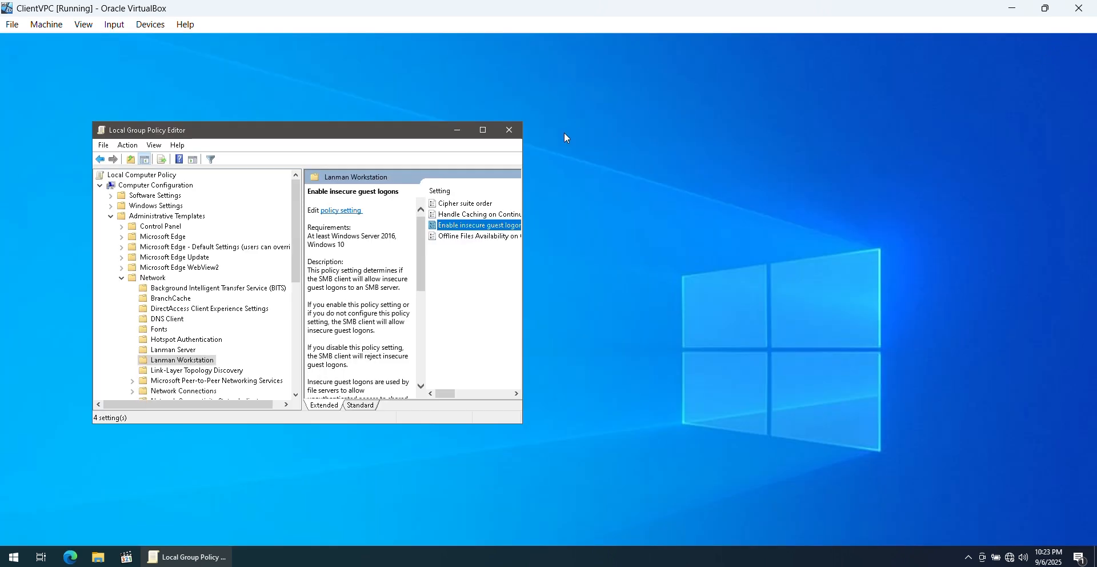
left_click(514, 132)
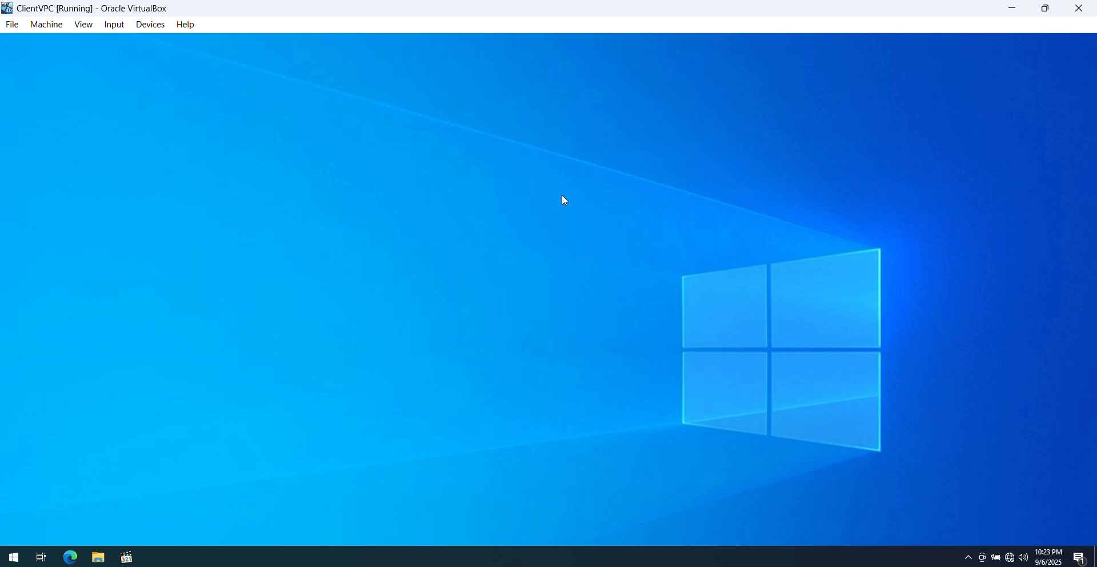
Step: Open System Properties by running sysdm.cpl and move its window to the middle of the desktop
key("super+r")
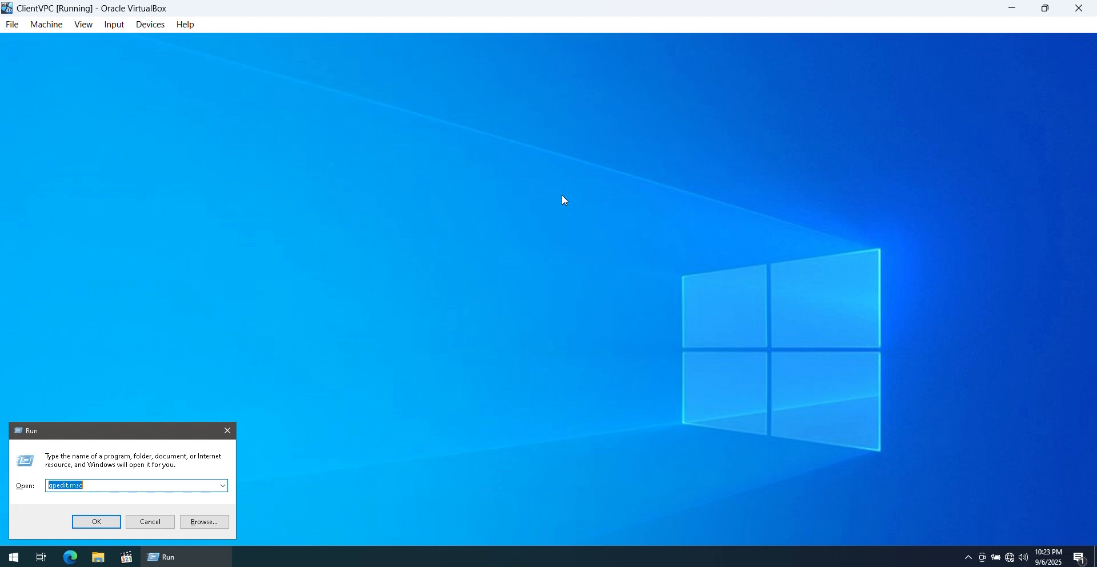
type("sys")
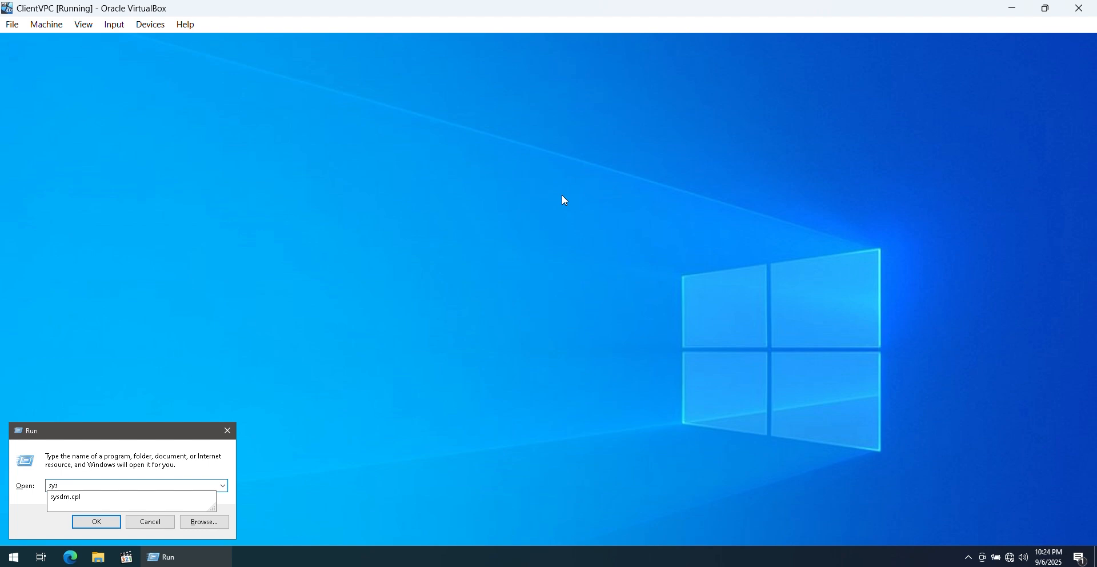
left_click(76, 500)
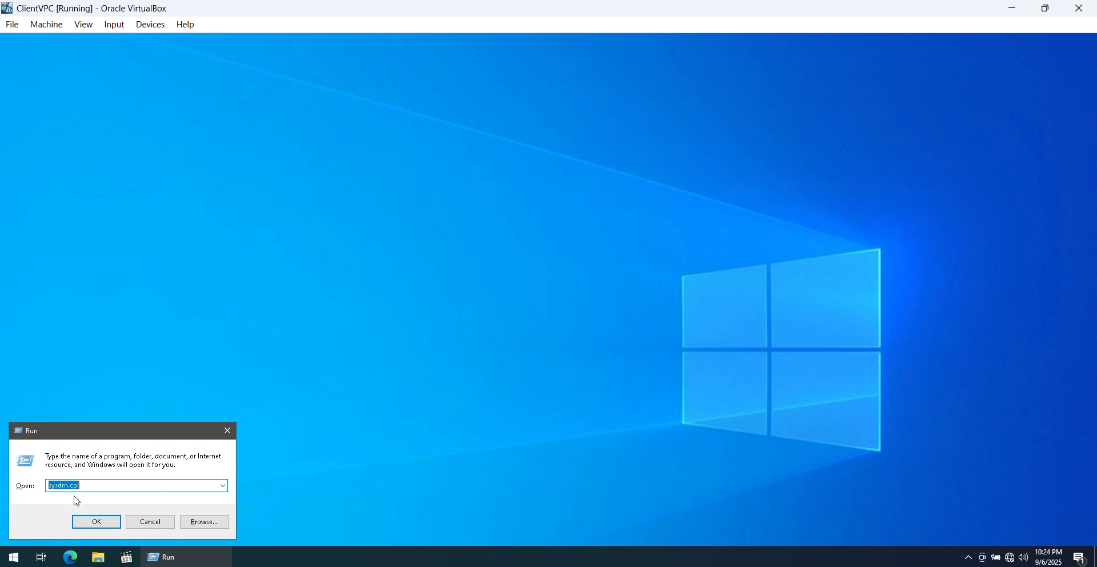
left_click(112, 521)
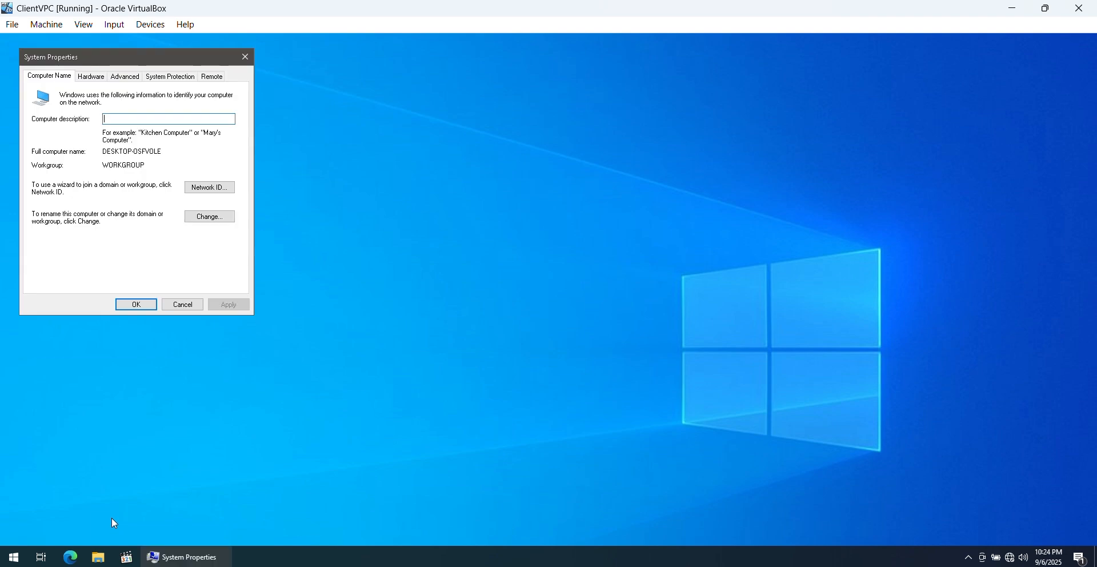
left_click_drag(129, 51, 594, 150)
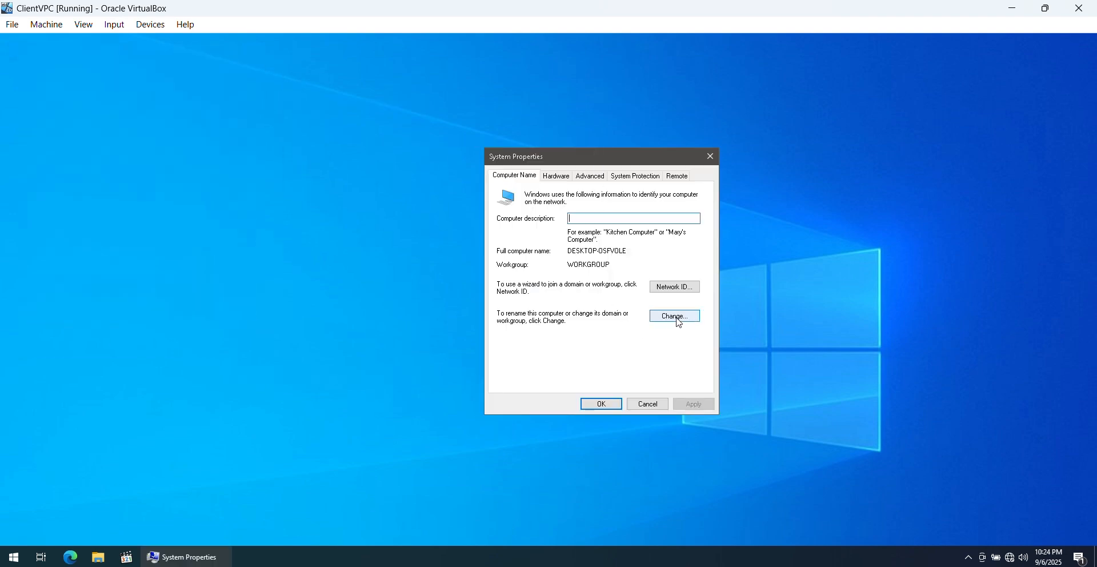
Step: Rename the computer as clientPC, keeping it in the workgroup, and acknowledge the restart notice
left_click(674, 317)
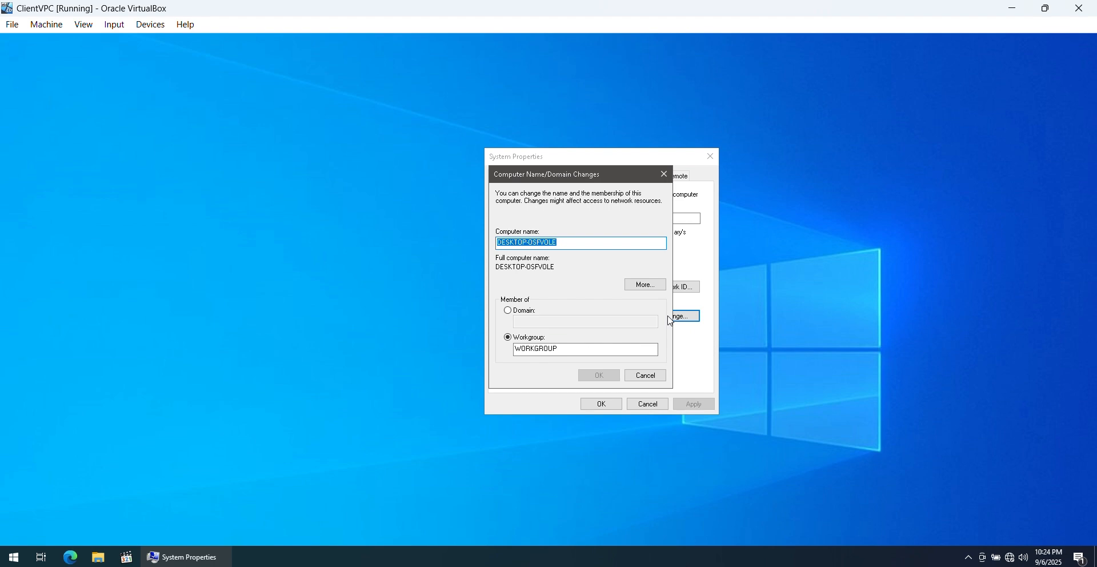
left_click(576, 244)
key("BackSpace")
key("BackSpace")
key("BackSpace")
key("BackSpace")
key("BackSpace")
key("BackSpace")
key("BackSpace")
key("BackSpace")
key("BackSpace")
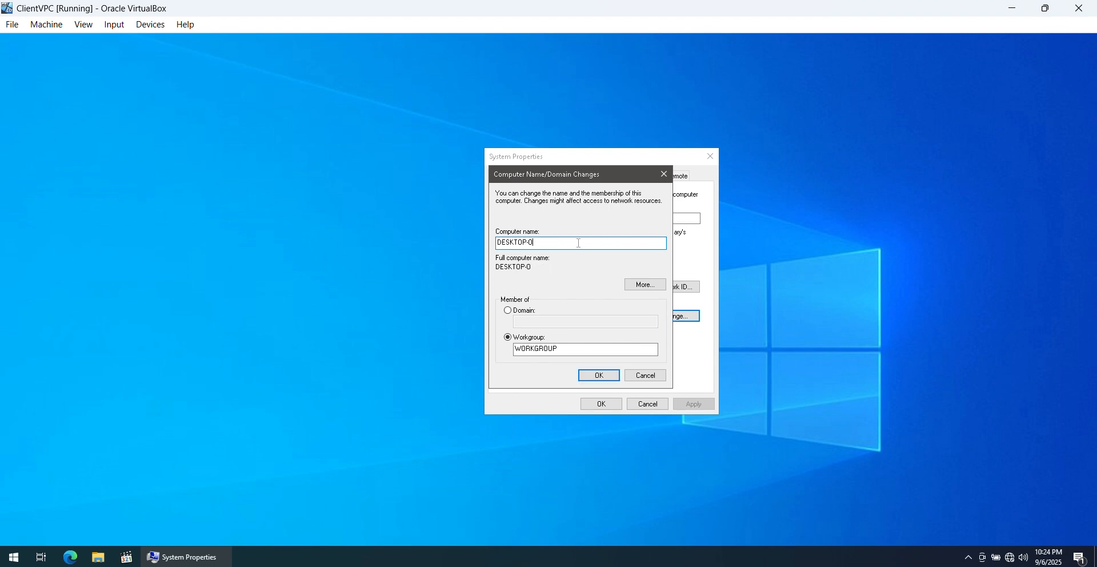
key("BackSpace")
key("BackSpace")
key("BackSpace")
key("BackSpace")
key("BackSpace")
key("BackSpace")
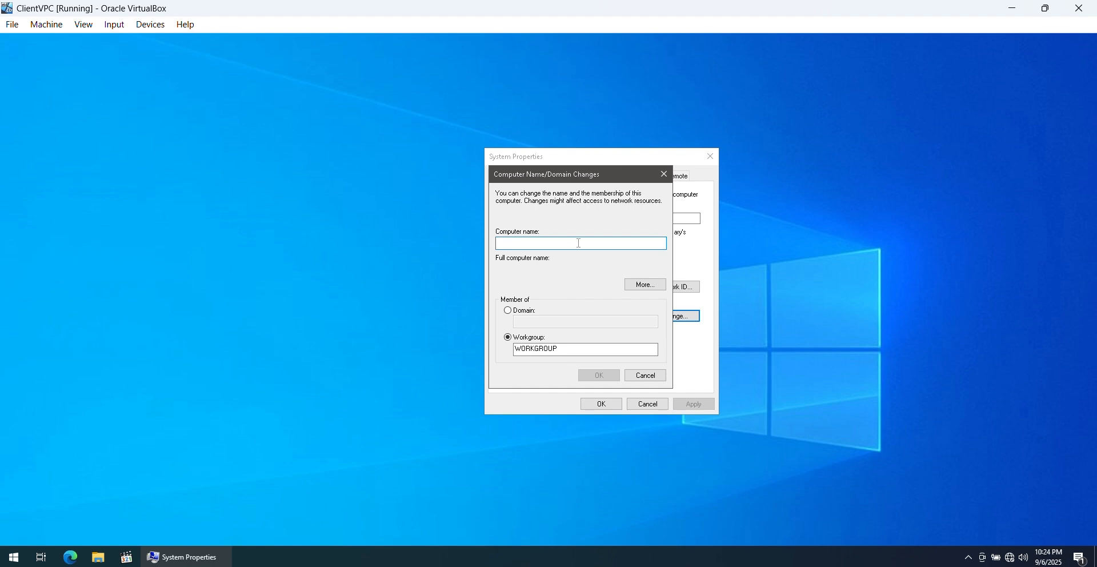
type("clientPC")
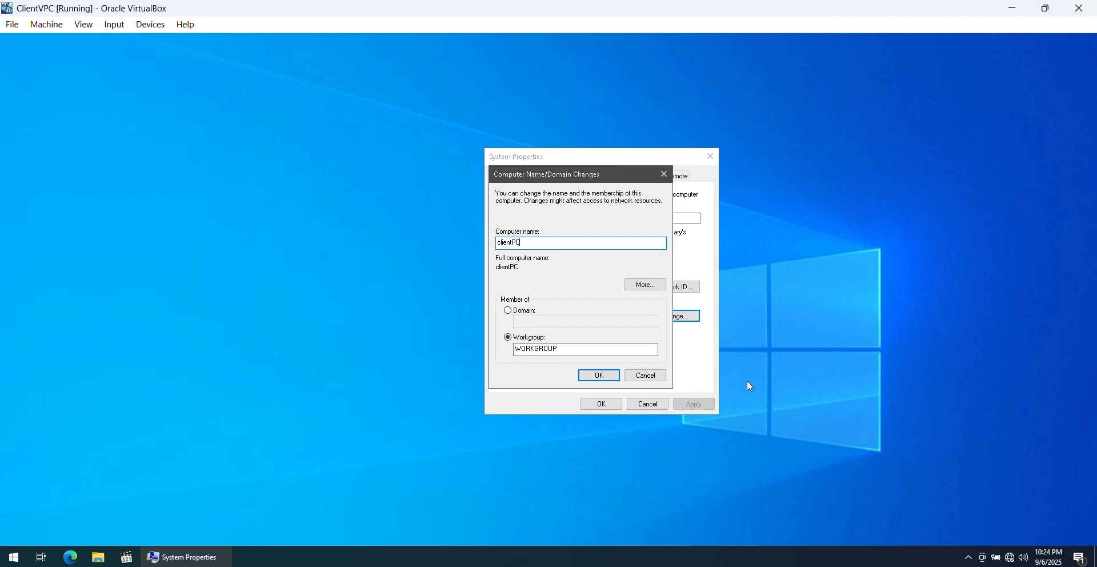
left_click(605, 378)
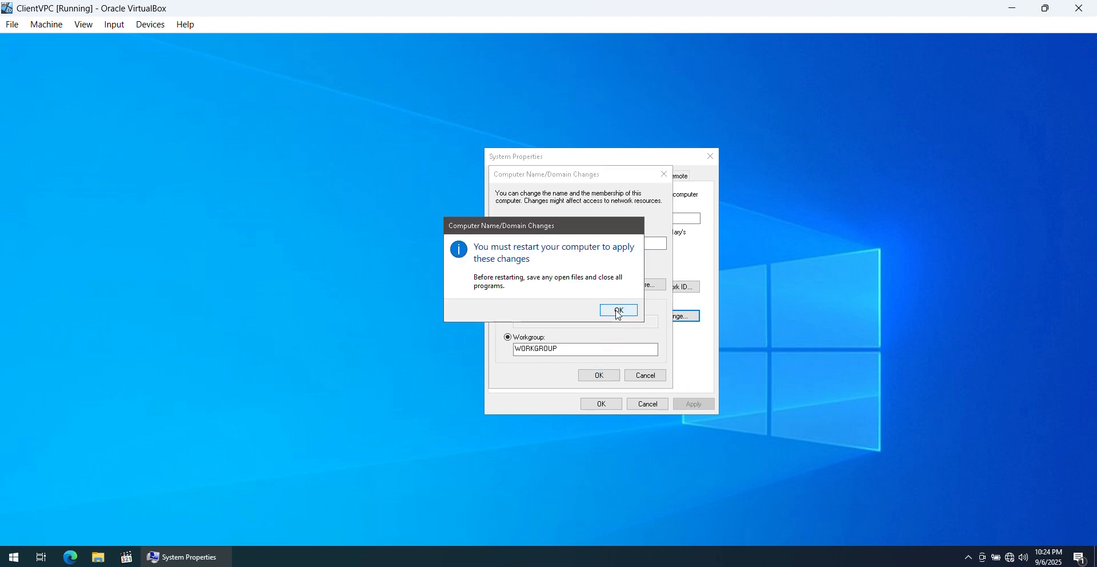
left_click(618, 311)
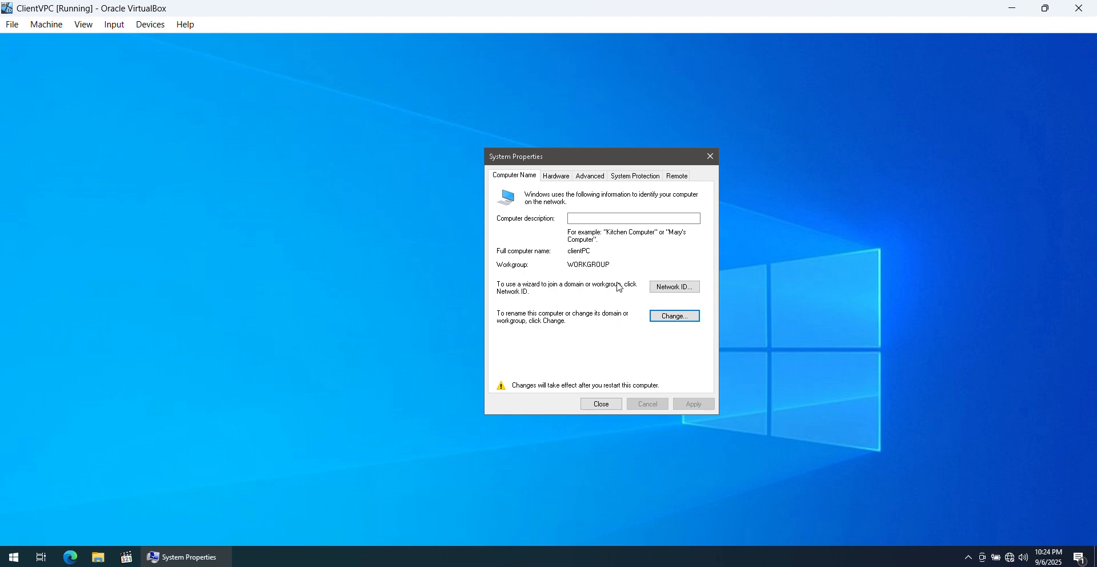
Step: Close System Properties, restart the computer immediately to apply the new name, and refresh the desktop once it is back
left_click(606, 403)
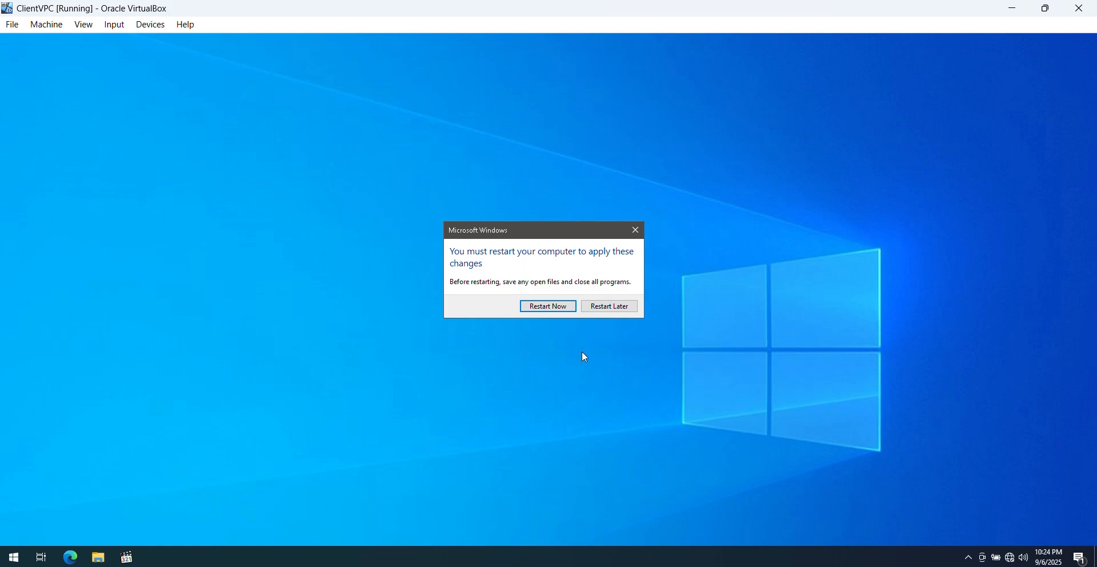
left_click(546, 306)
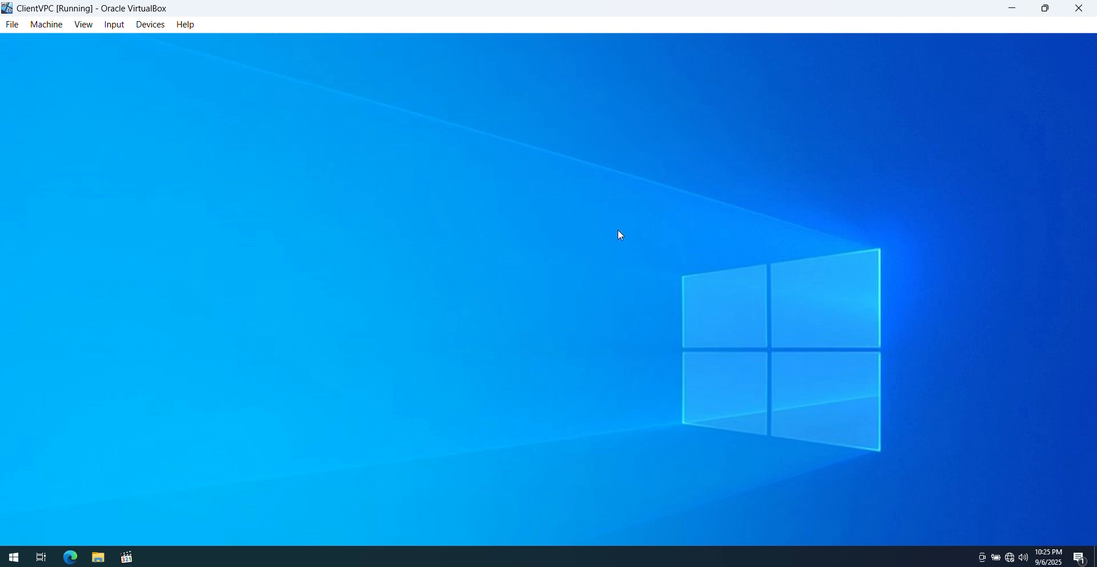
right_click(603, 312)
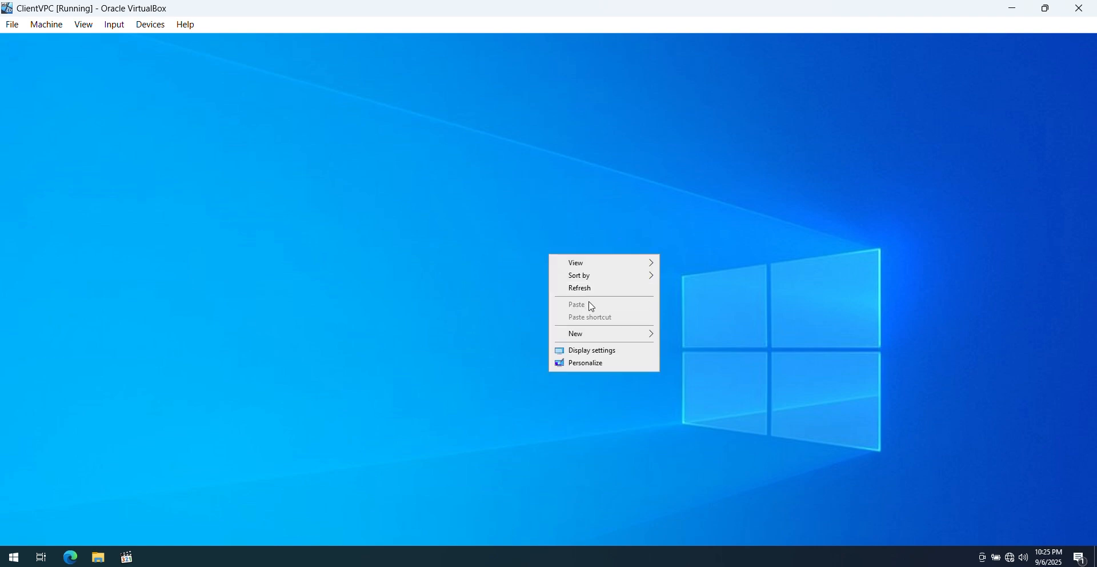
left_click(592, 289)
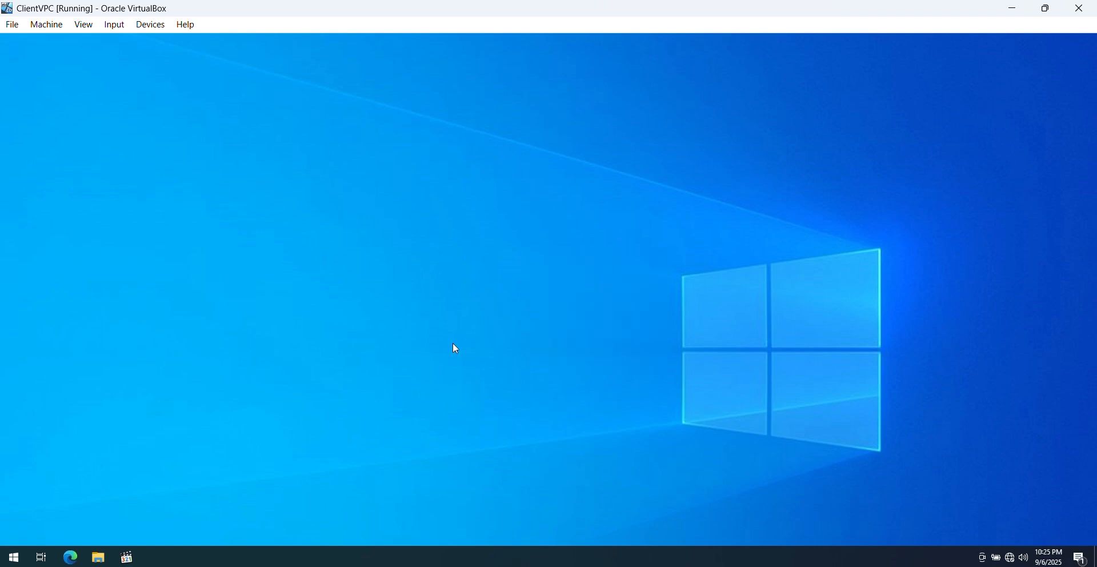
Step: Open Windows Settings, maximize its window, and go to the About page of the System category
left_click(11, 557)
left_click(16, 505)
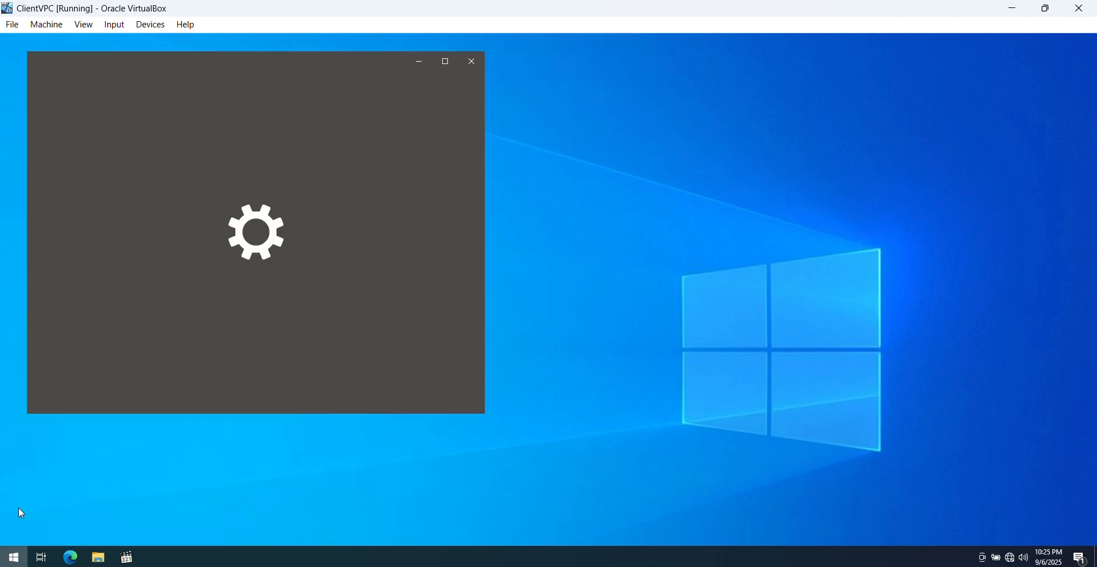
left_click(444, 62)
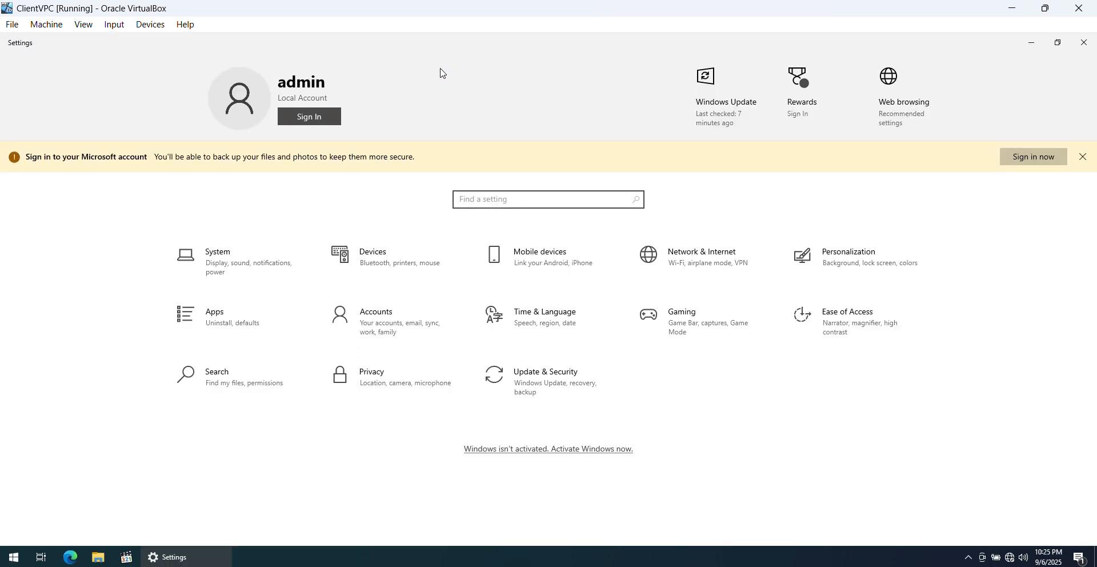
left_click(218, 269)
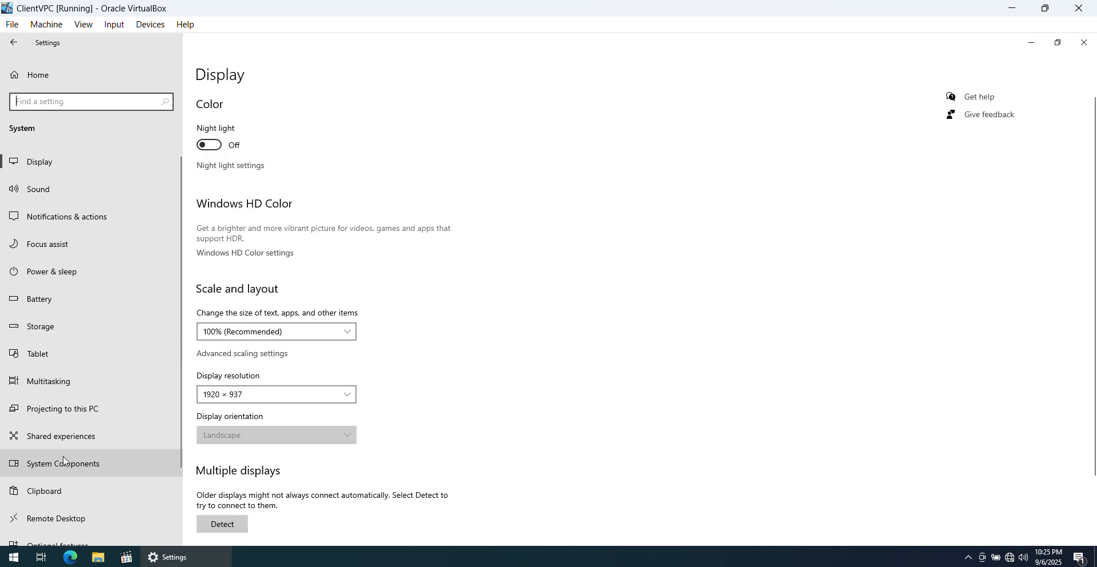
scroll(66, 466, "down", 3)
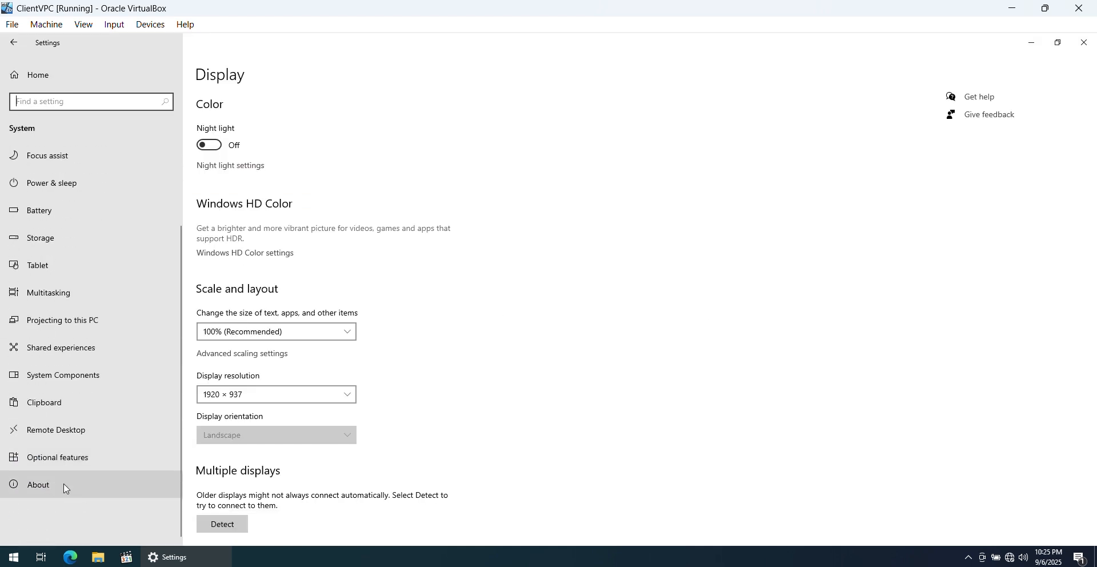
left_click(63, 487)
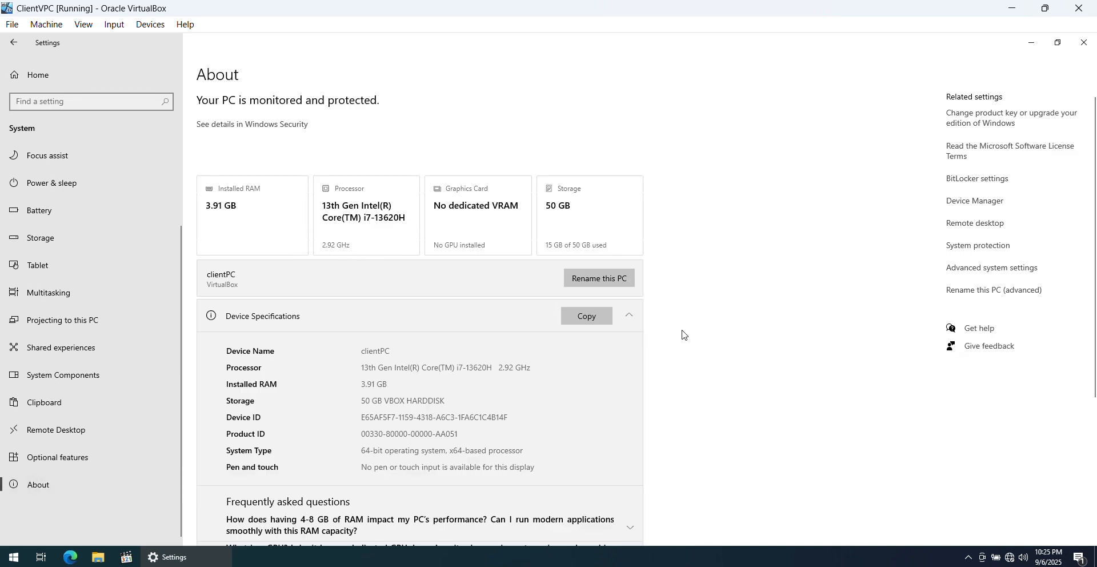
Step: Check the device name in the Device Specifications and close the Settings window
scroll(683, 335, "down", 3)
scroll(683, 334, "up", 2)
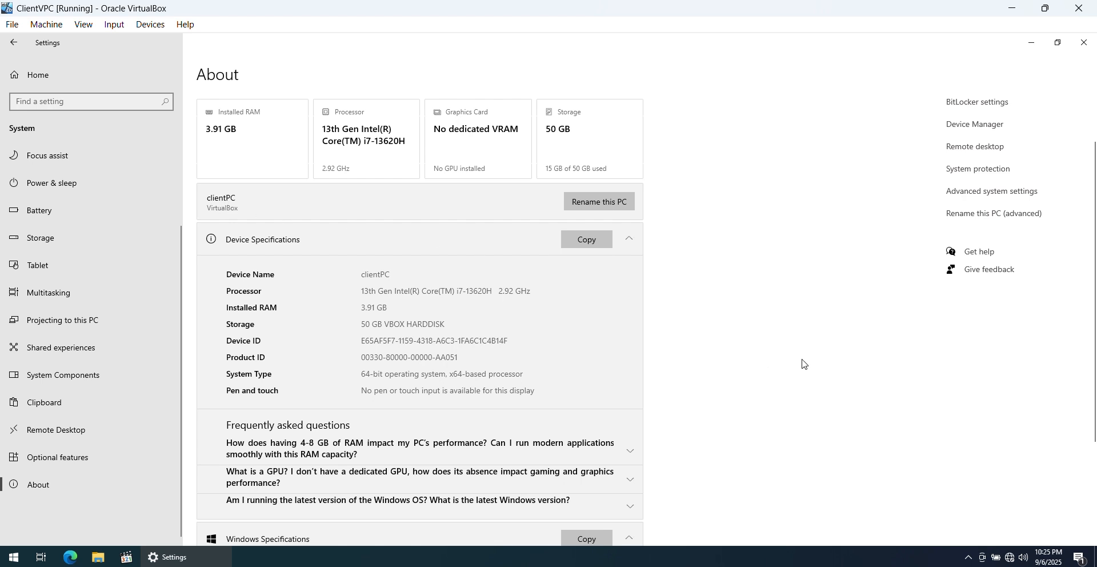
left_click(1064, 49)
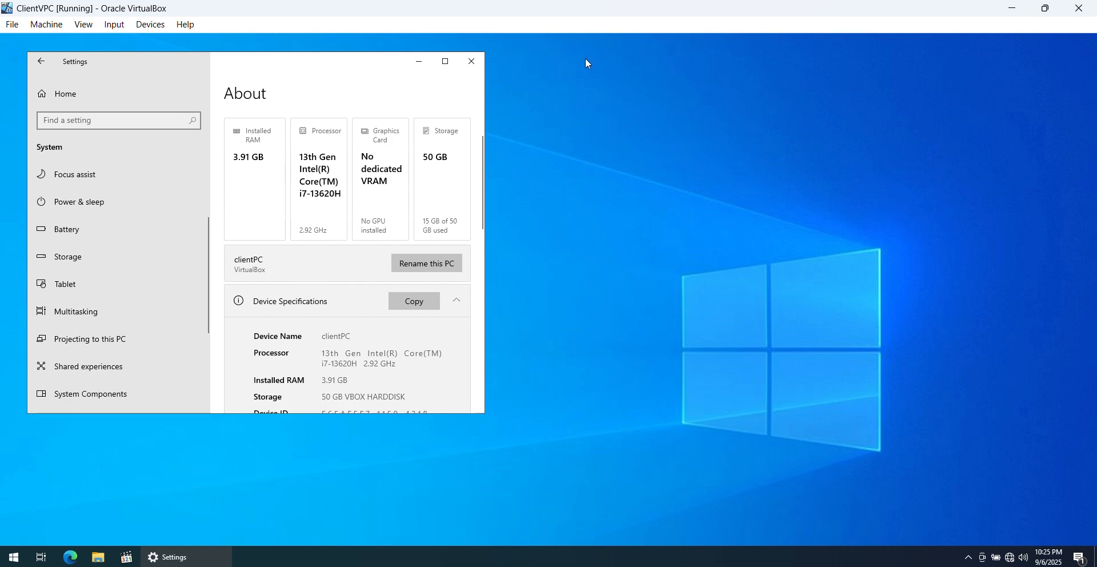
left_click(477, 59)
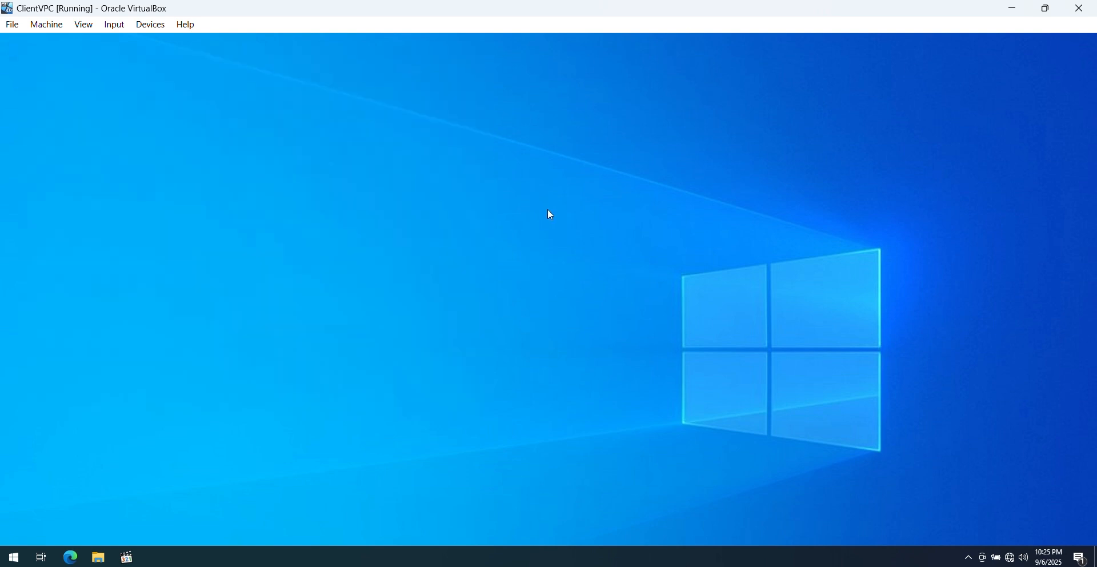